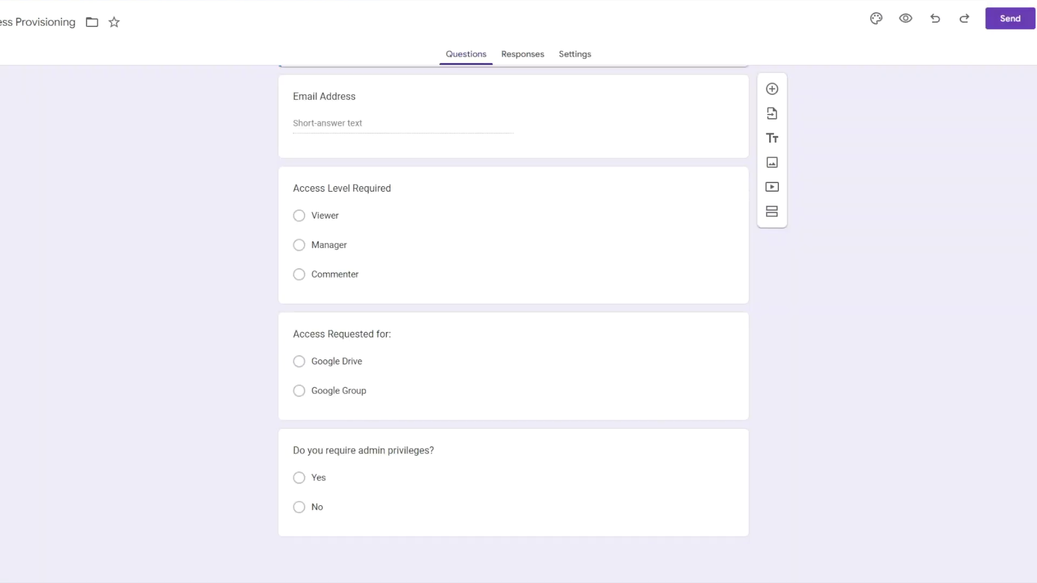
# Step: Review the Provision Access form's questions on email address, access level, requested resource and admin privileges
pyautogui.scroll(2, 513, 314)
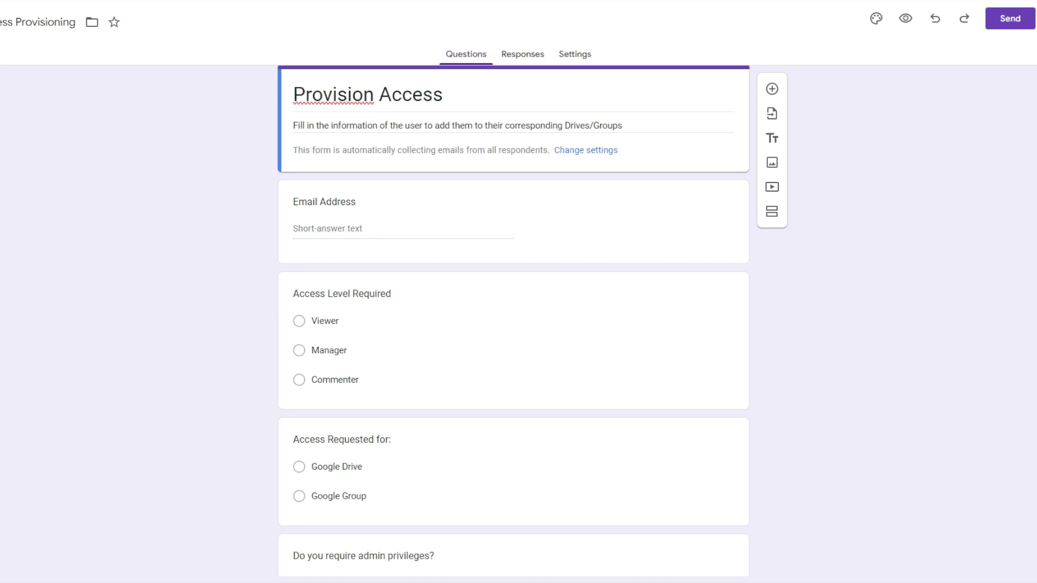
pyautogui.scroll(-2, 859, 173)
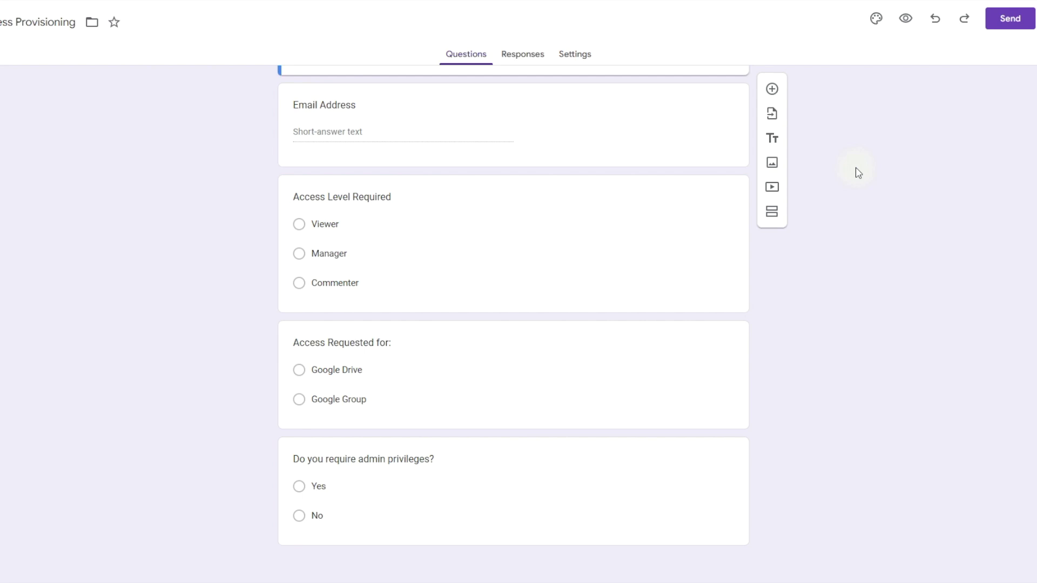
pyautogui.scroll(2, 513, 324)
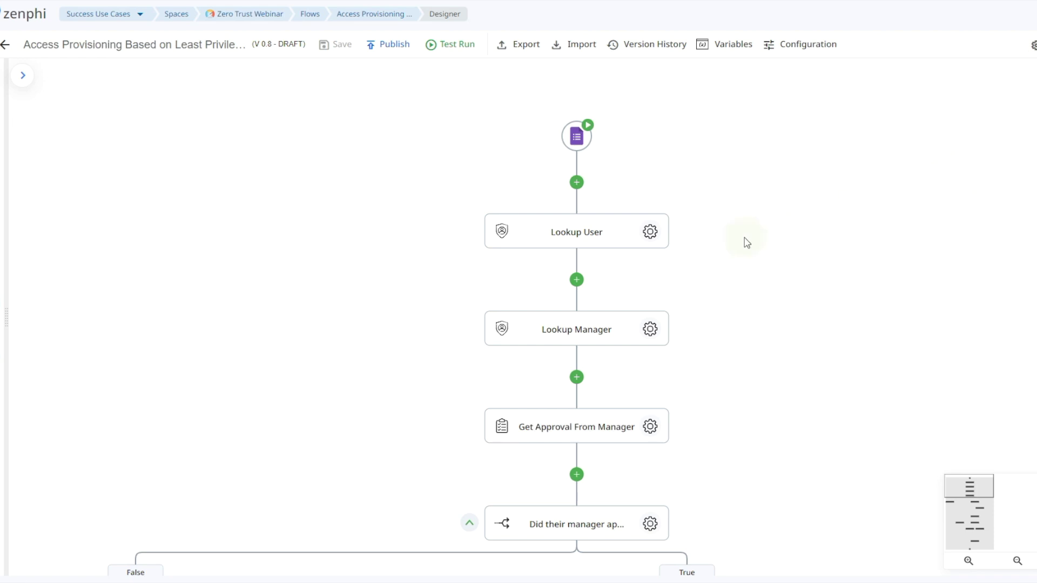
# Step: Examine the Lookup User action's settings and go through the user fields it outputs
pyautogui.click(651, 232)
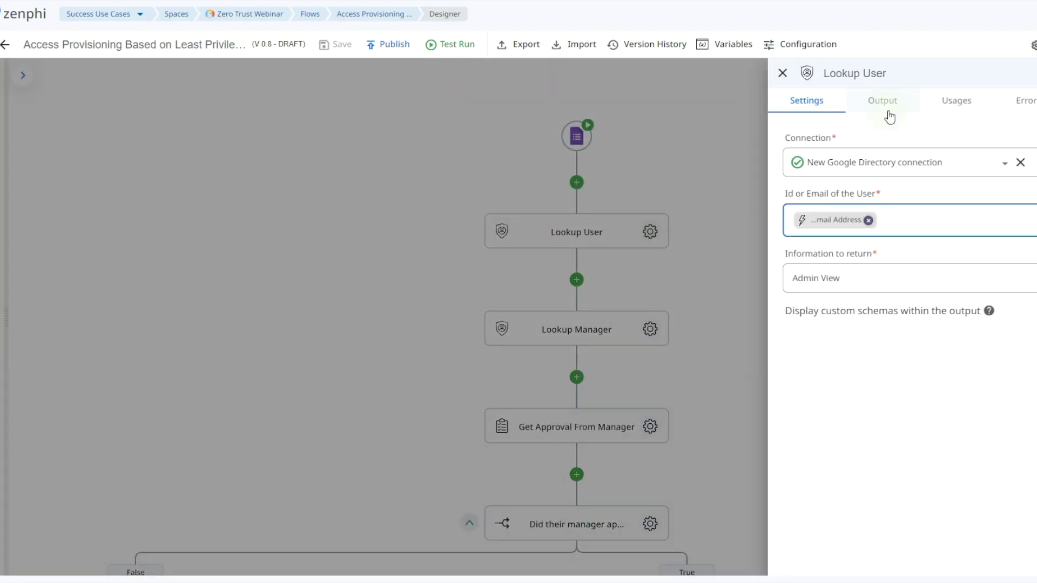
pyautogui.click(880, 103)
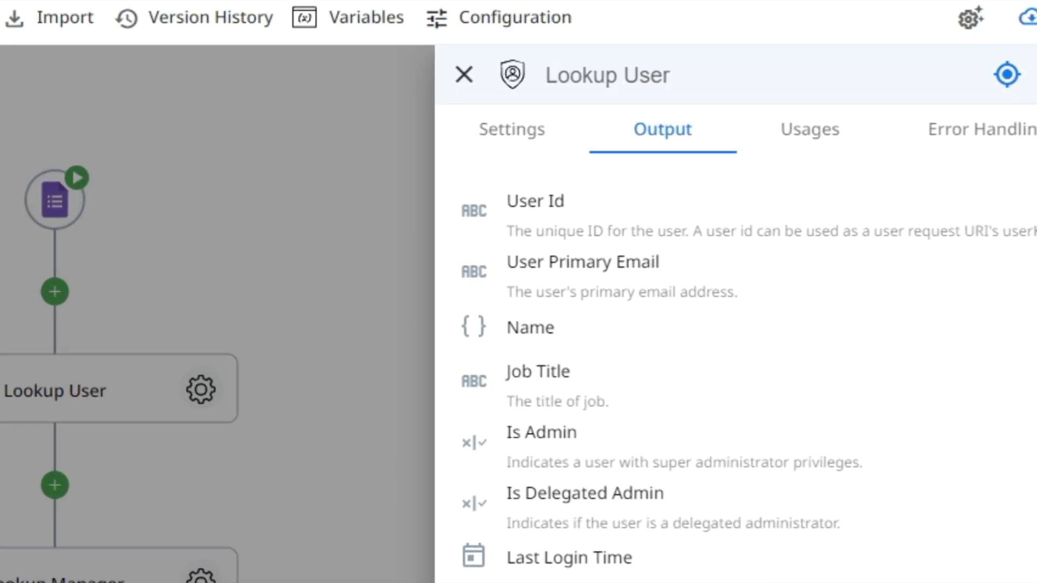
pyautogui.scroll(-1, 747, 380)
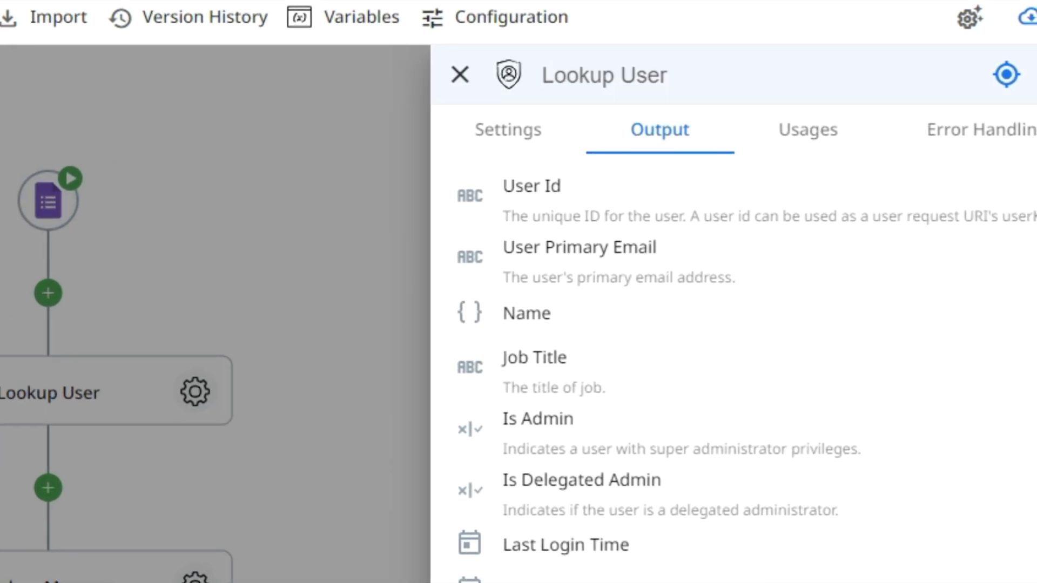
pyautogui.scroll(-10, 747, 367)
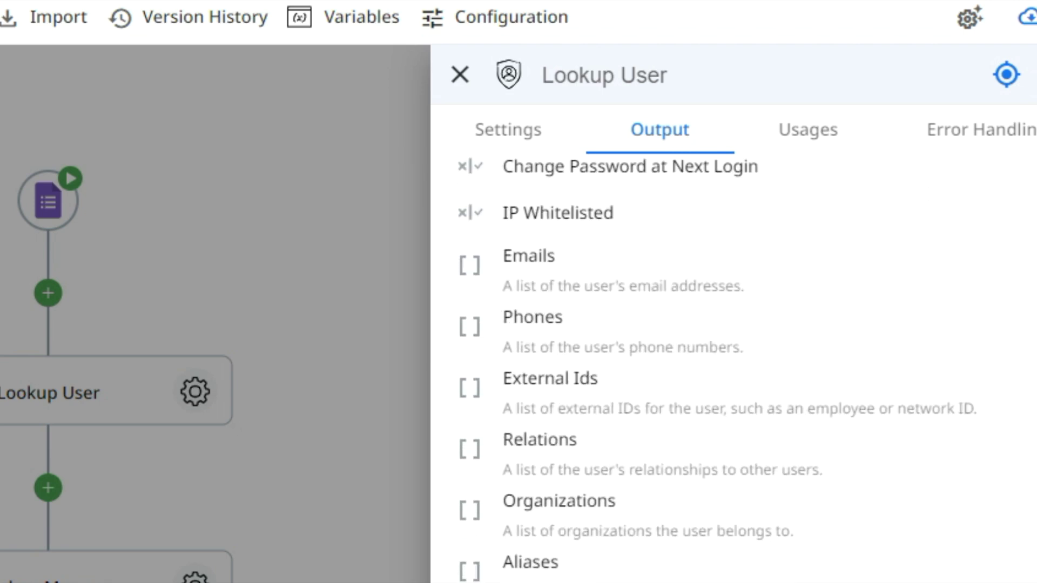
pyautogui.scroll(-8, 747, 367)
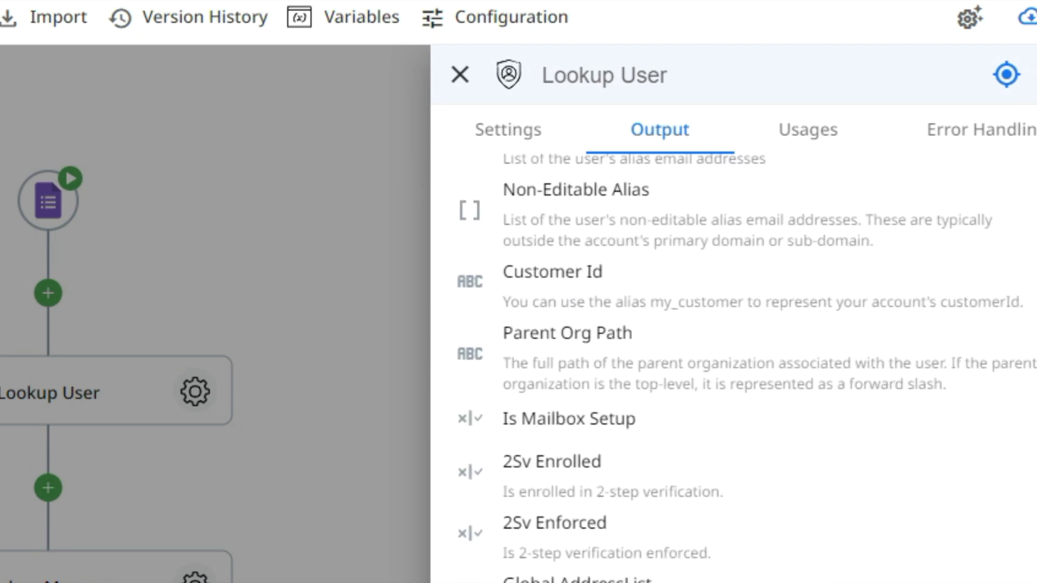
pyautogui.click(188, 314)
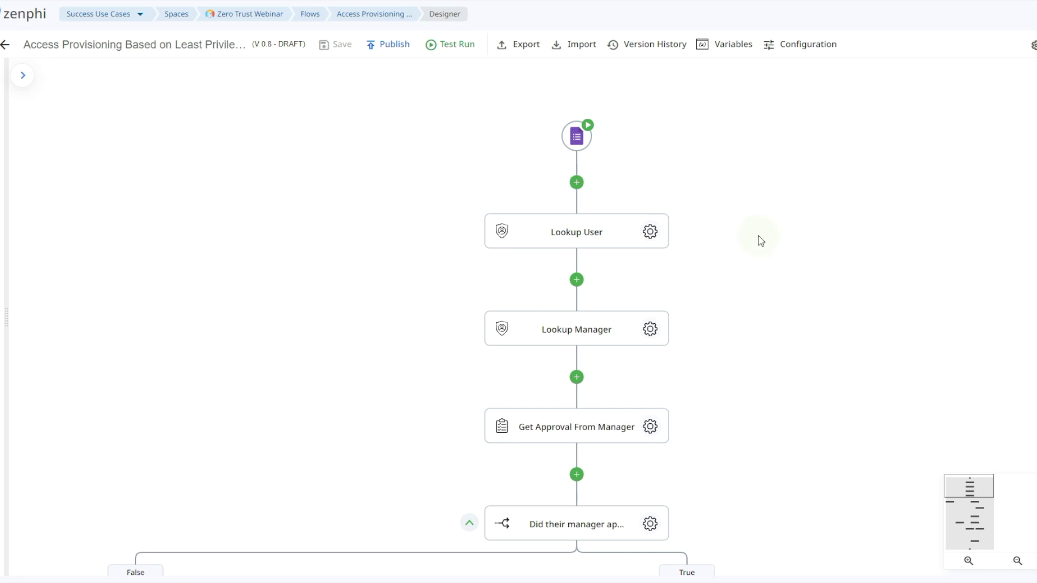
# Step: Check the Lookup Manager action's settings and the output fields it provides
pyautogui.click(656, 340)
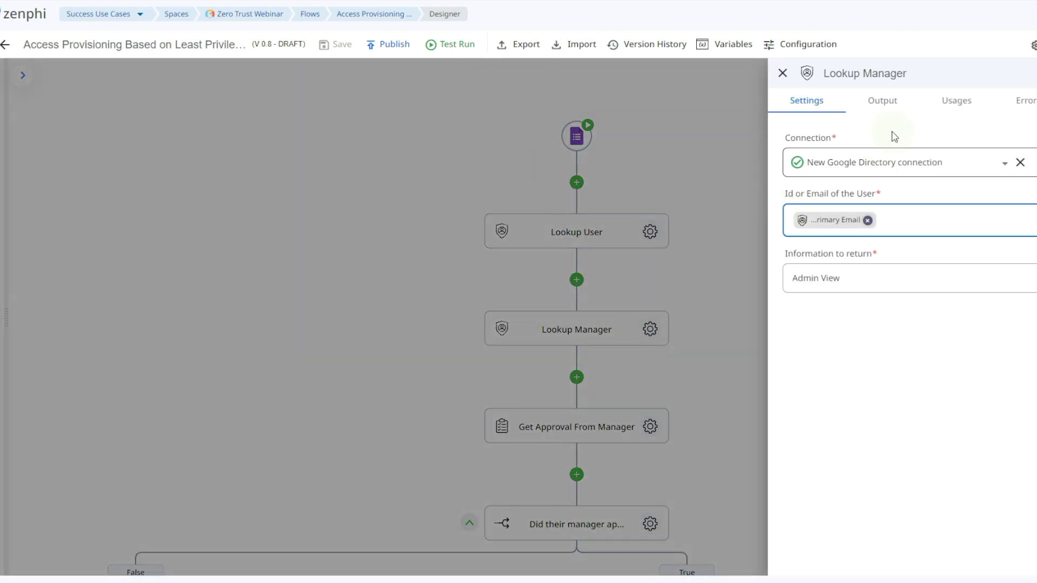
pyautogui.click(889, 110)
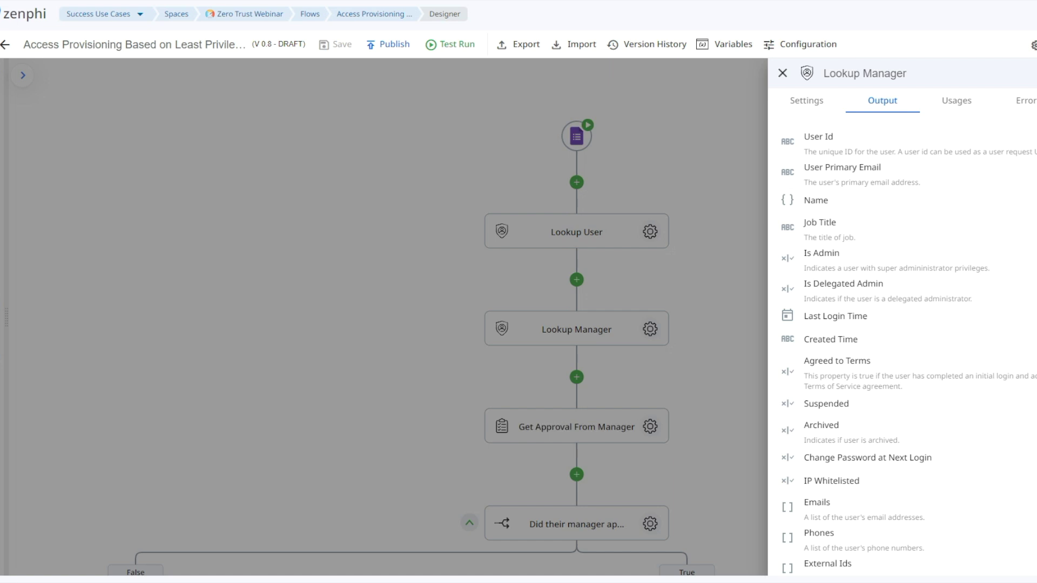
pyautogui.press('Escape')
# Step: Examine the Get Approval From Manager action's task name, outcomes and email settings
pyautogui.moveTo(806, 419); pyautogui.dragTo(848, 335)
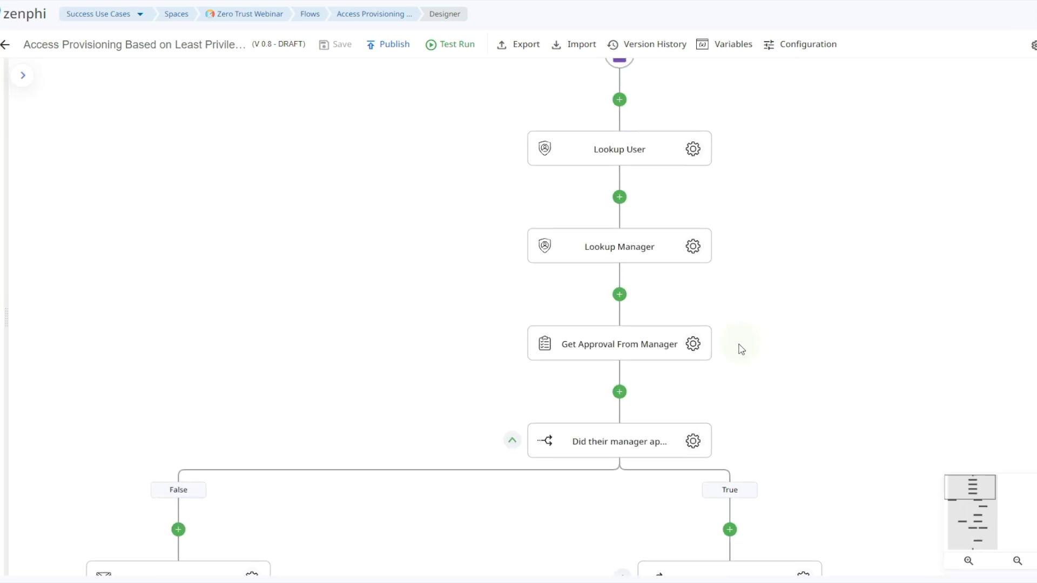
pyautogui.click(694, 346)
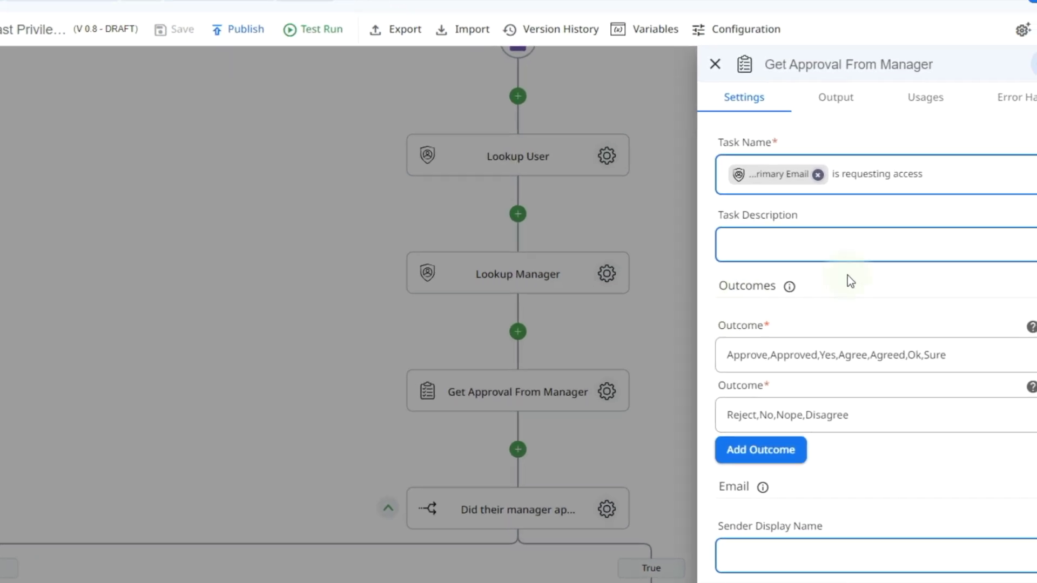
pyautogui.scroll(-1, 748, 351)
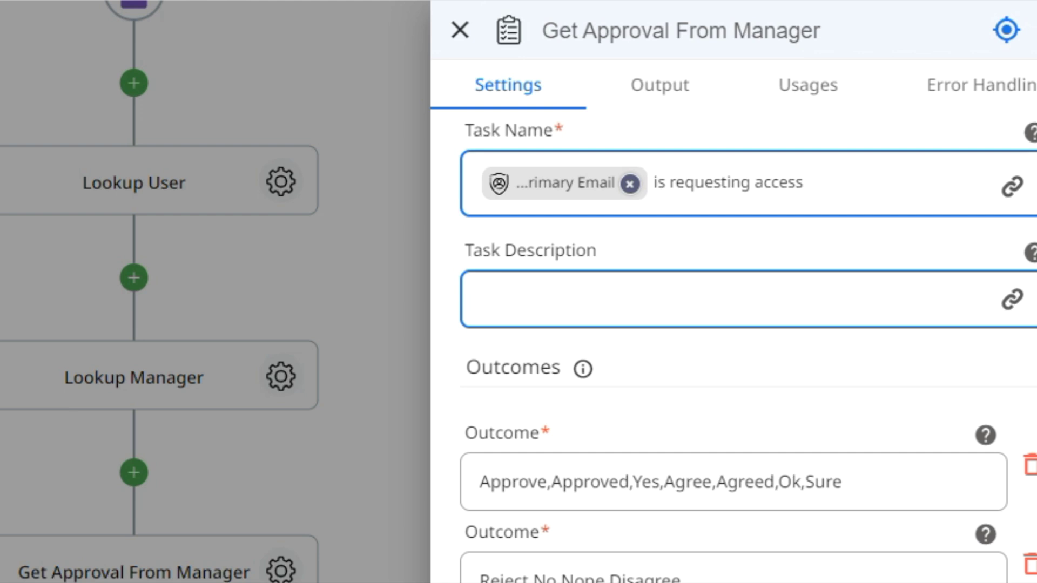
pyautogui.scroll(-5, 748, 340)
pyautogui.scroll(-5, 734, 346)
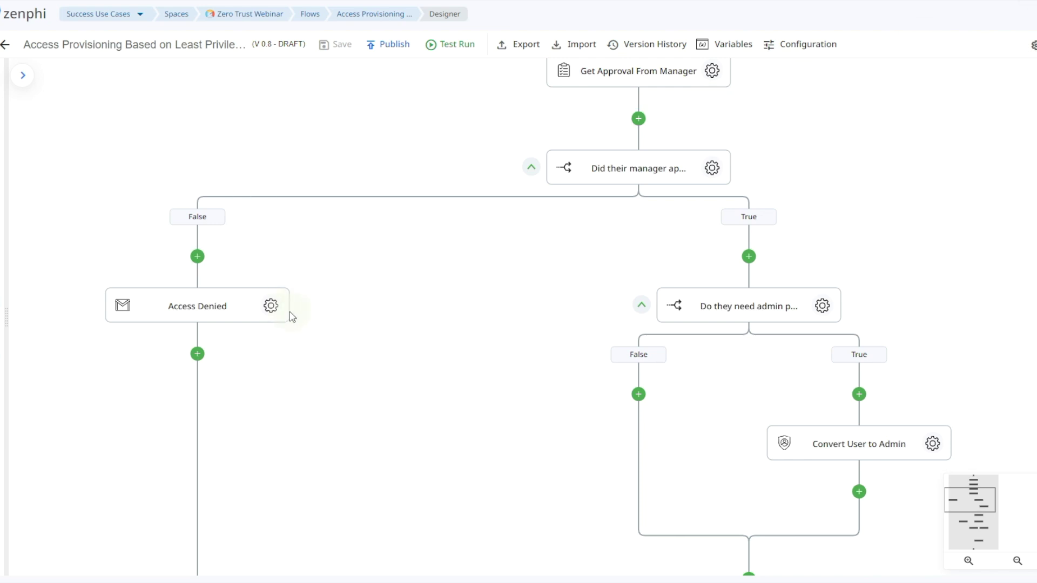
# Step: Review the recipient, subject and message body of the Access Denied email action
pyautogui.click(272, 307)
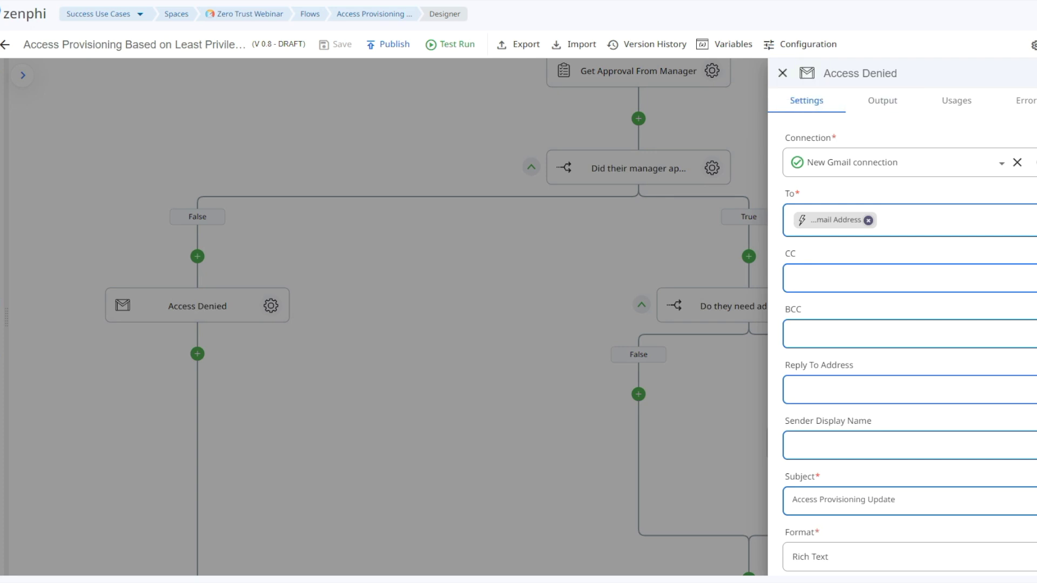
pyautogui.scroll(-4, 908, 351)
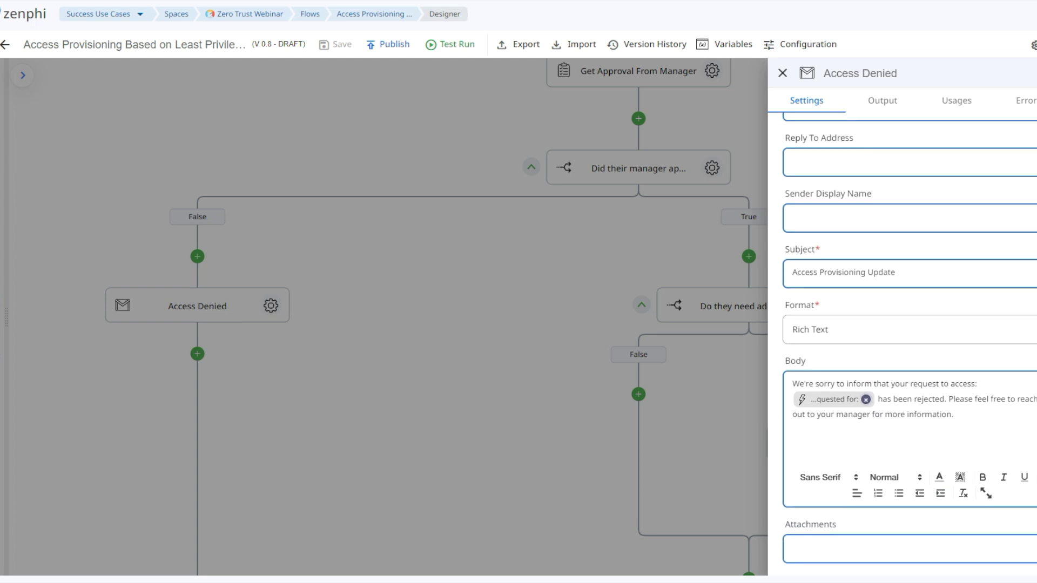
pyautogui.scroll(1, 907, 340)
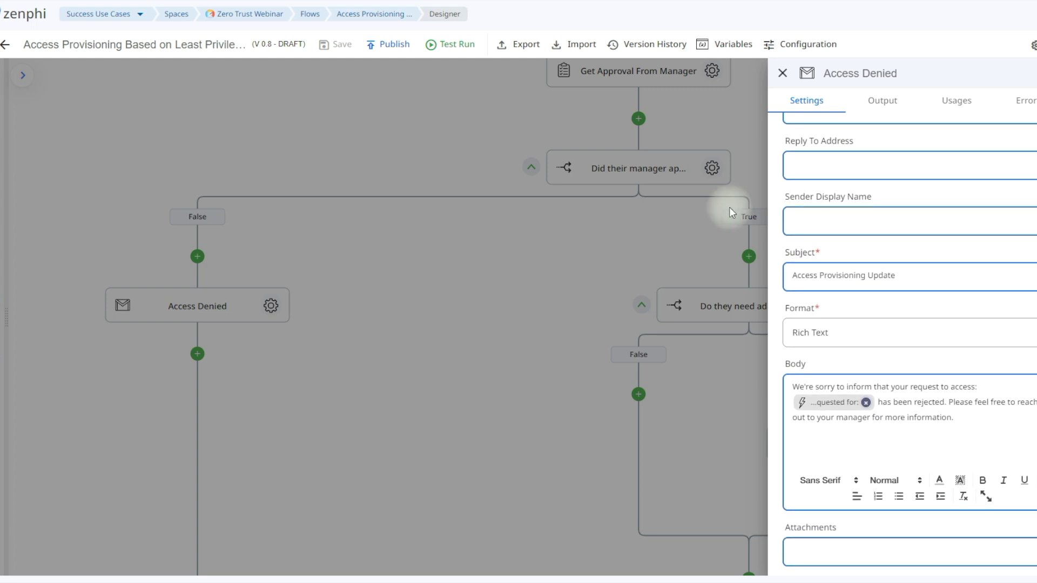
pyautogui.click(458, 248)
# Step: Compare the form's admin privileges question with the Convert User to Admin action's connection, user and status settings
pyautogui.moveTo(831, 237); pyautogui.dragTo(769, 169)
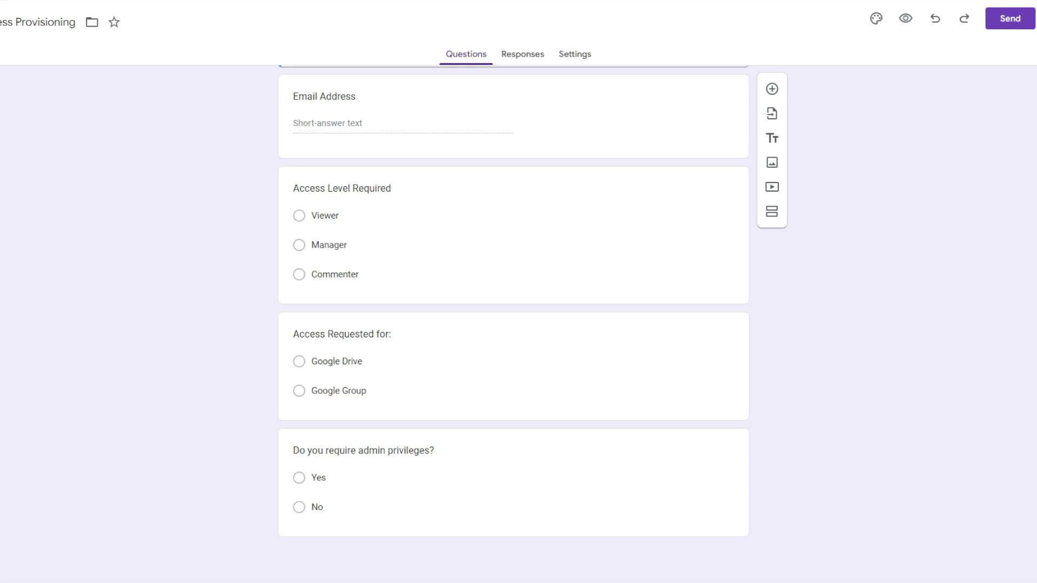
pyautogui.hotkey('ctrl', 'Tab')
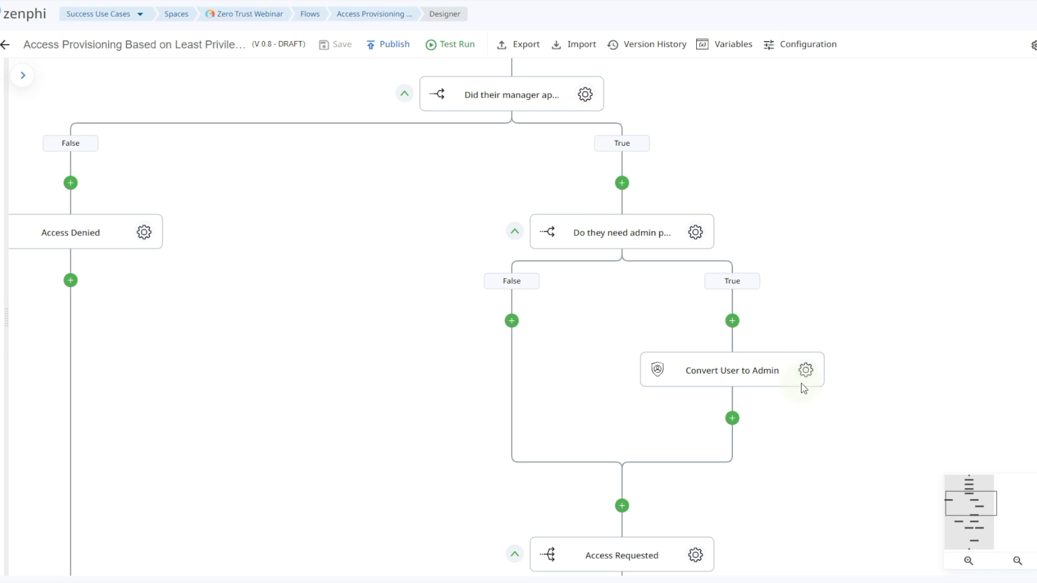
pyautogui.moveTo(834, 424); pyautogui.dragTo(852, 351)
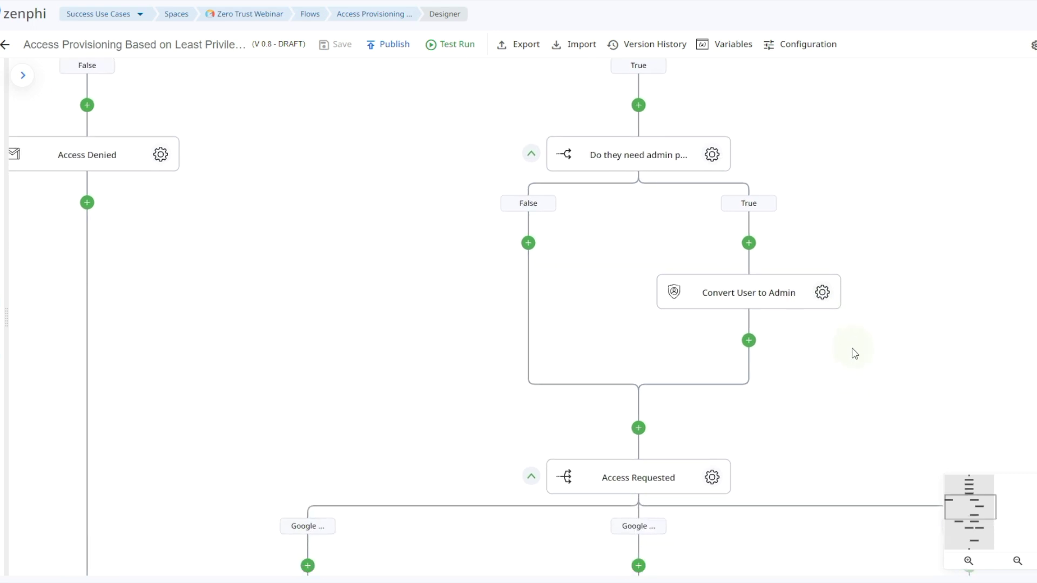
pyautogui.click(826, 292)
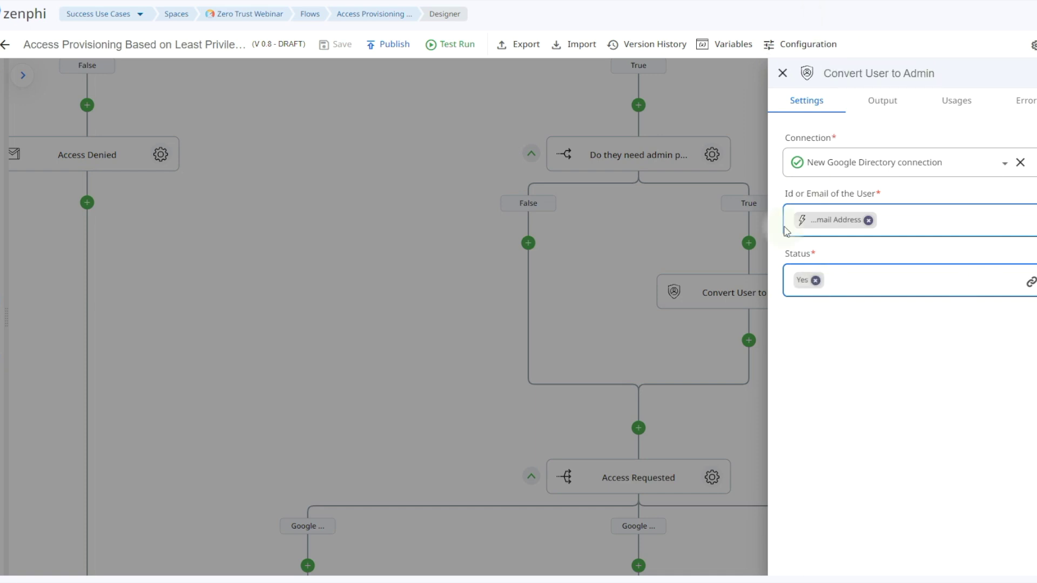
pyautogui.moveTo(918, 171)
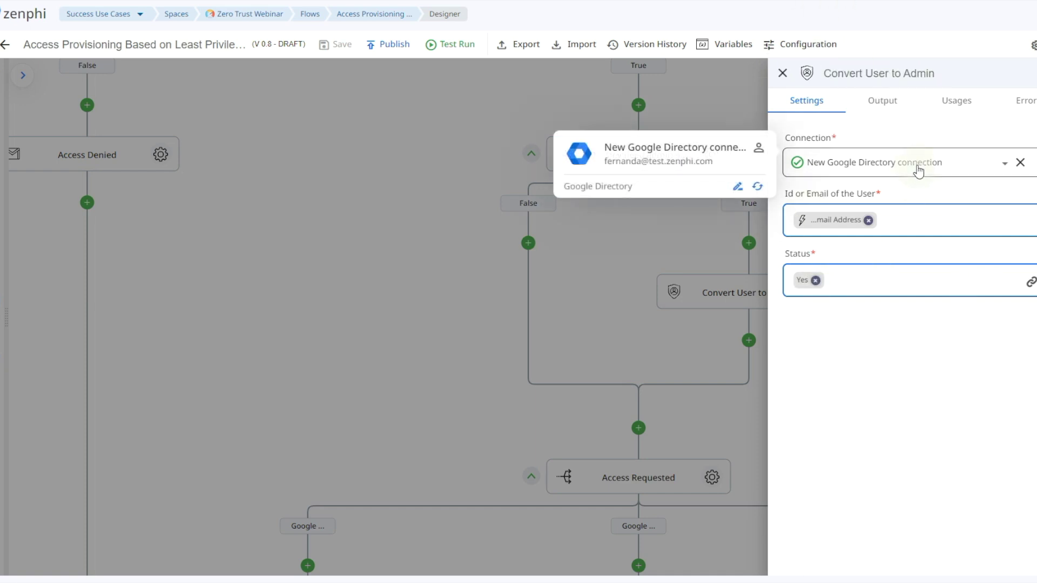
pyautogui.press('Escape')
# Step: Inspect the Add as Group Manager action in the Access Requested branch, including the available Member's Role options
pyautogui.scroll(-5, 857, 257)
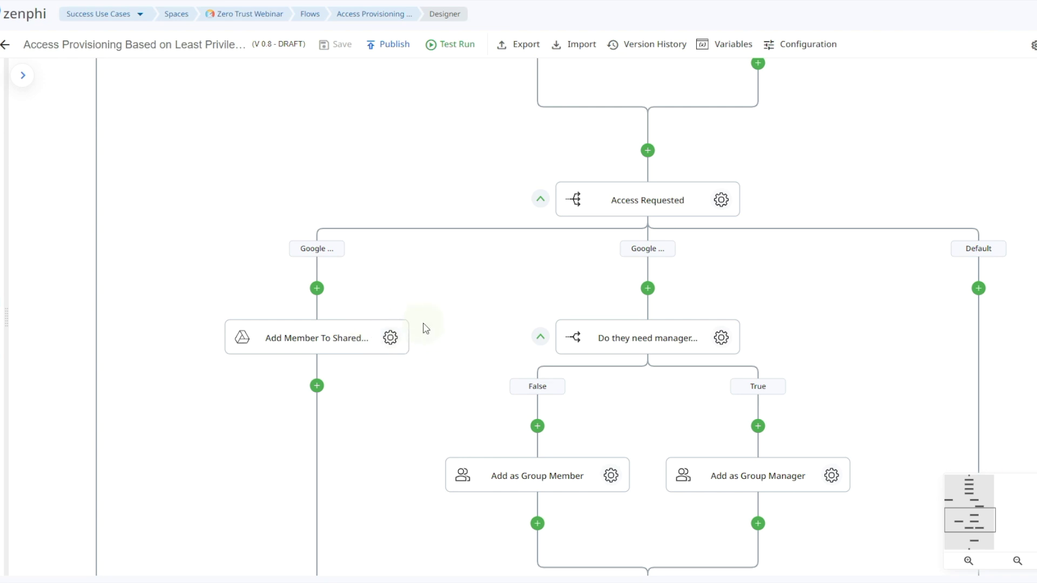
pyautogui.scroll(-2, 440, 396)
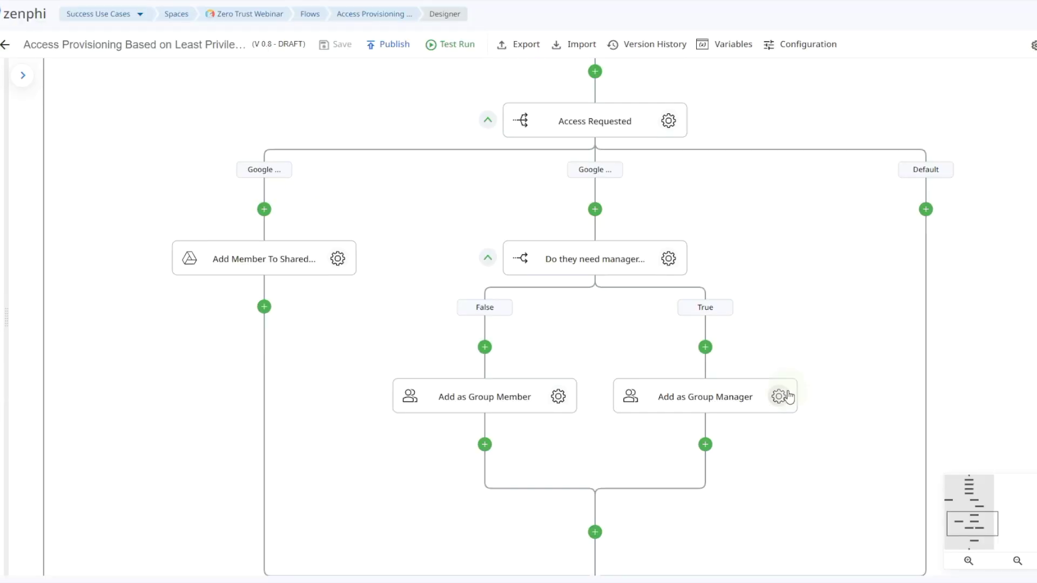
pyautogui.click(779, 396)
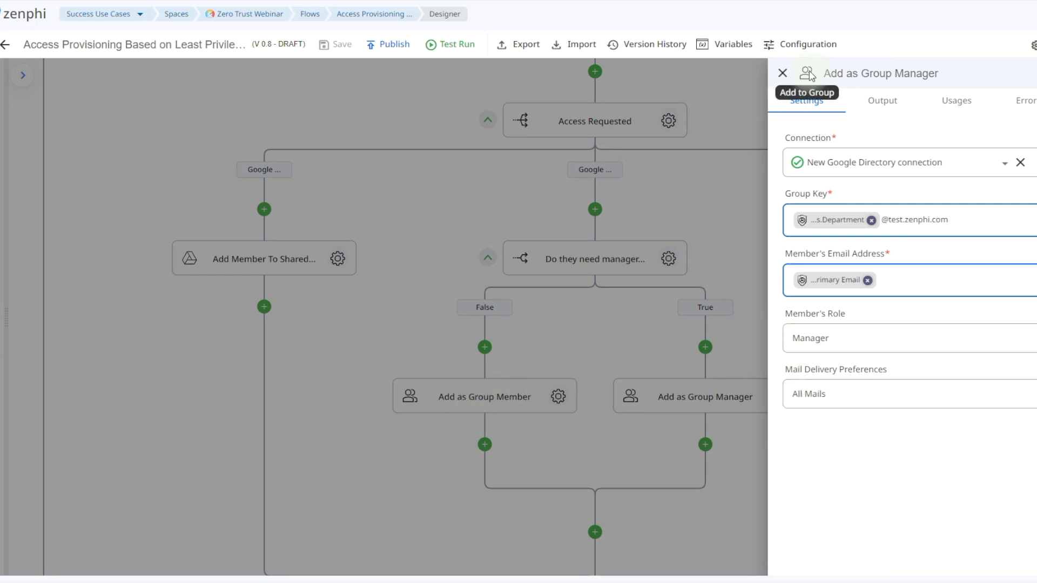
pyautogui.click(859, 340)
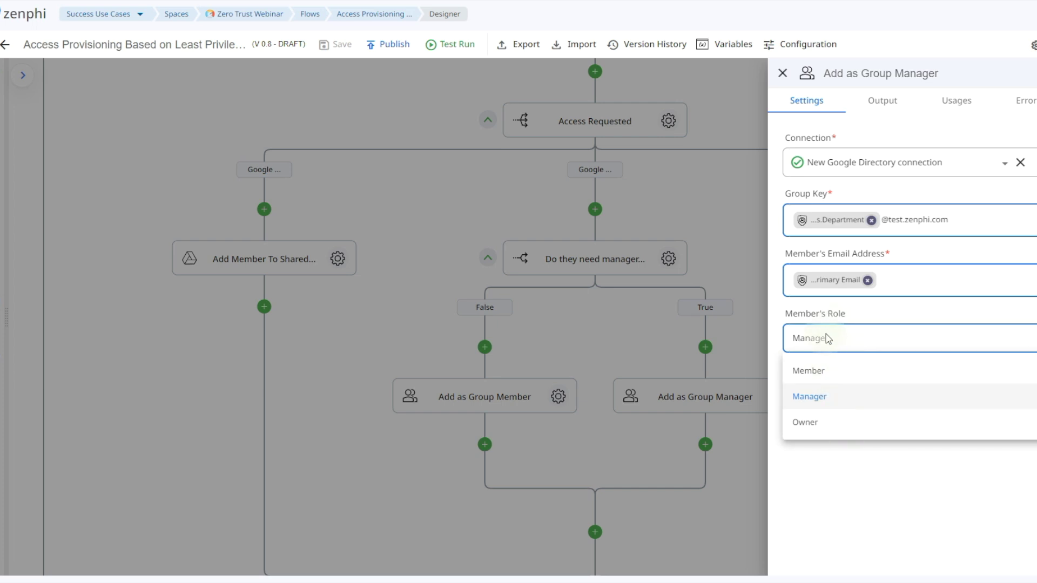
pyautogui.click(828, 338)
pyautogui.click(678, 367)
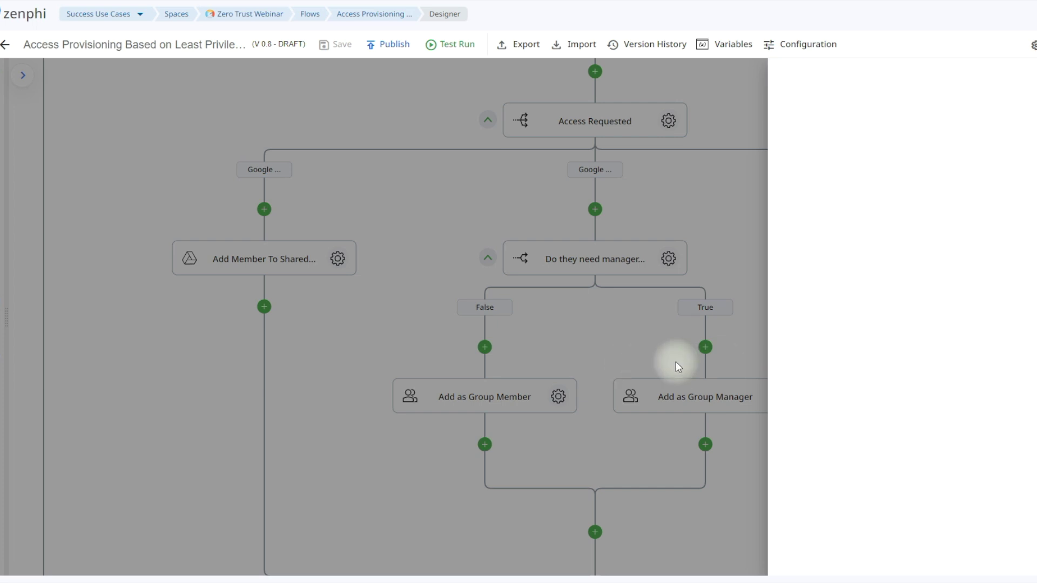
# Step: Check the Add as Group Member action's settings and view the Access Completed email at the end of the flow
pyautogui.click(558, 396)
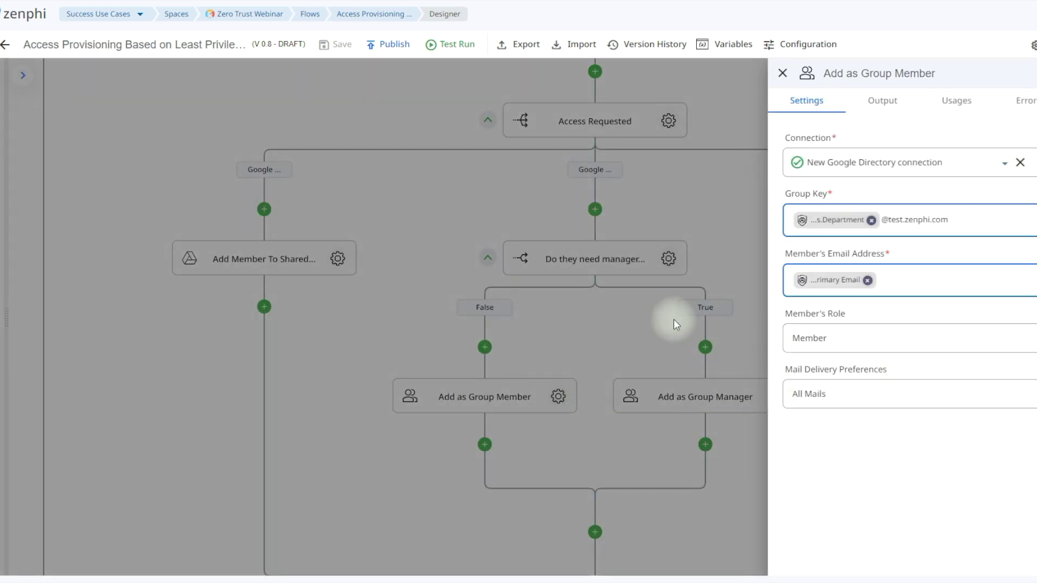
pyautogui.click(673, 319)
pyautogui.scroll(-6, 576, 274)
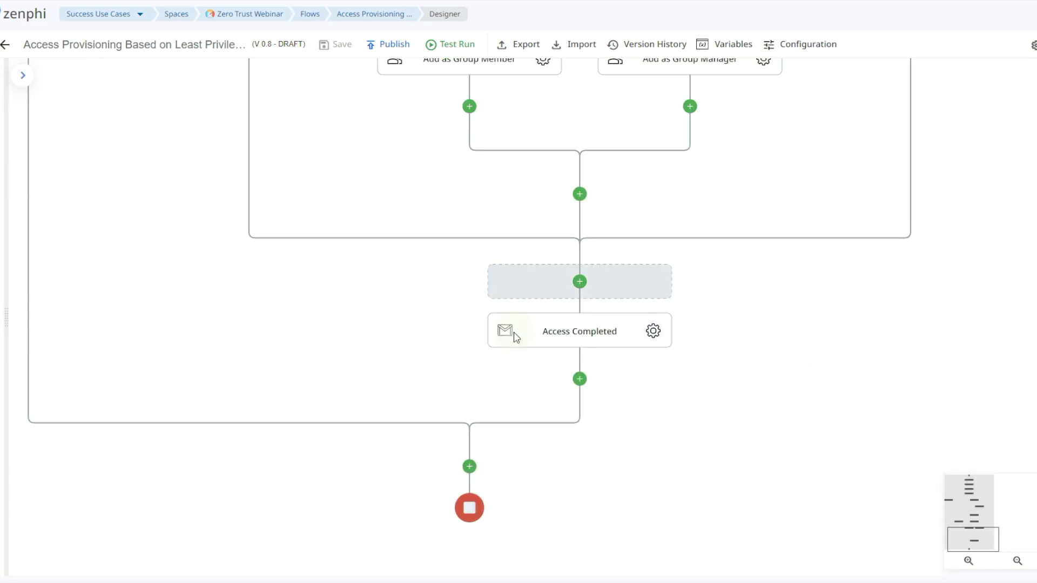
pyautogui.click(551, 286)
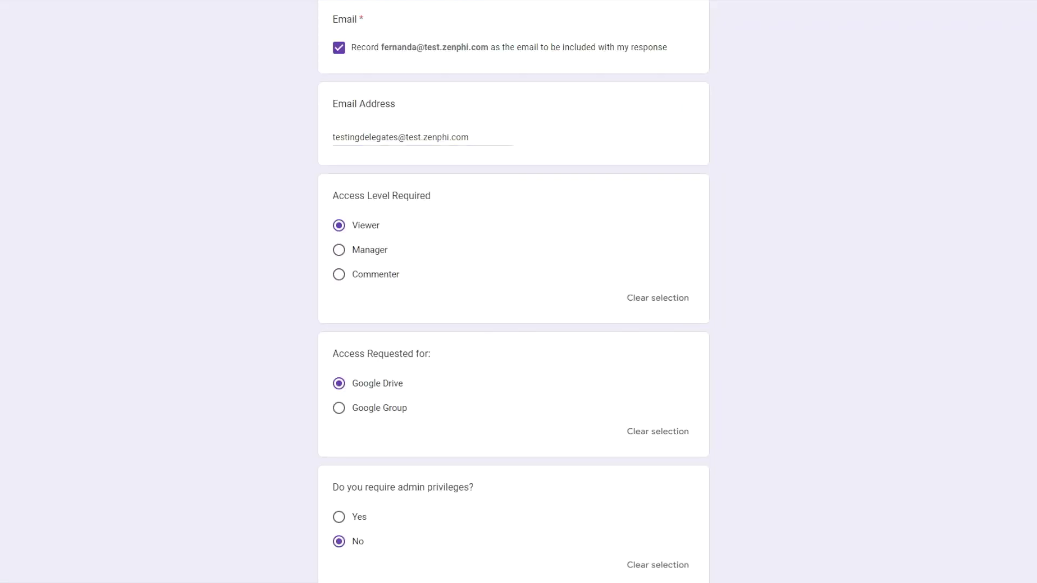
# Step: Check the filled-in request for Viewer access to Google Drive without admin privileges and submit the form
pyautogui.scroll(2, 841, 214)
pyautogui.scroll(-5, 841, 214)
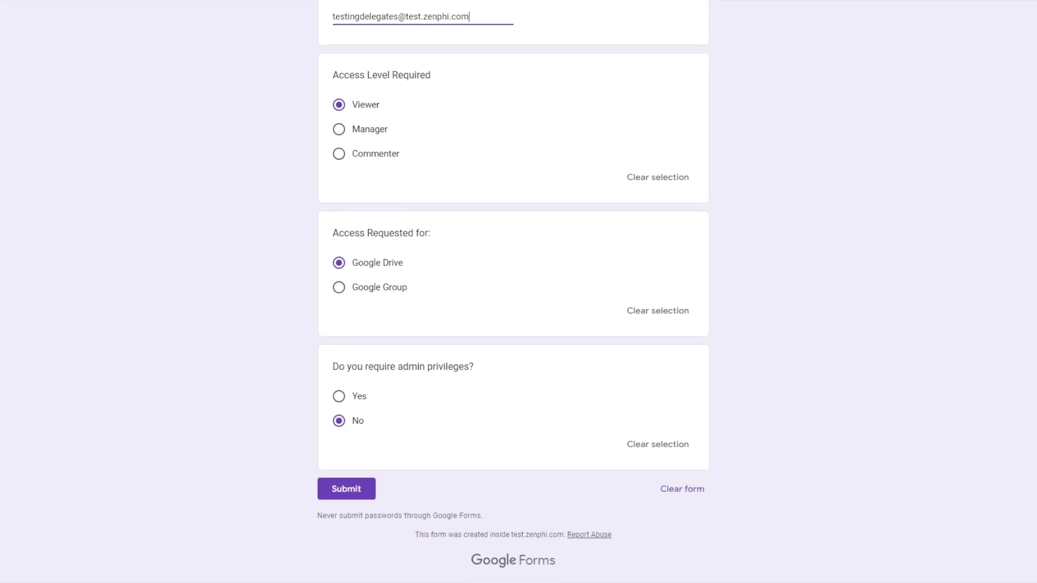
pyautogui.click(346, 483)
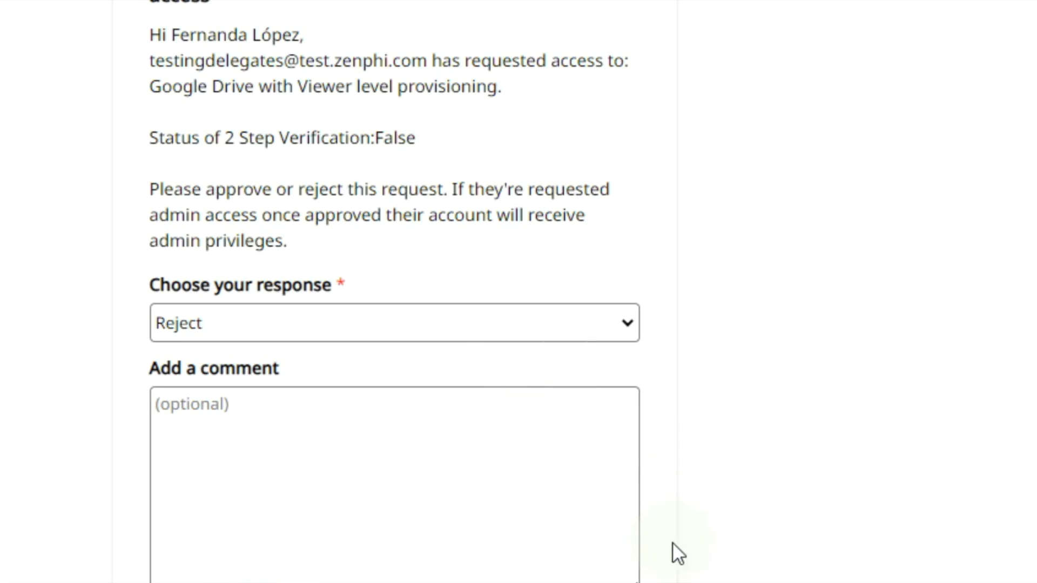
# Step: Submit the manager's Reject response to the access request, and close the flow's test session after checking its steps
pyautogui.click(600, 582)
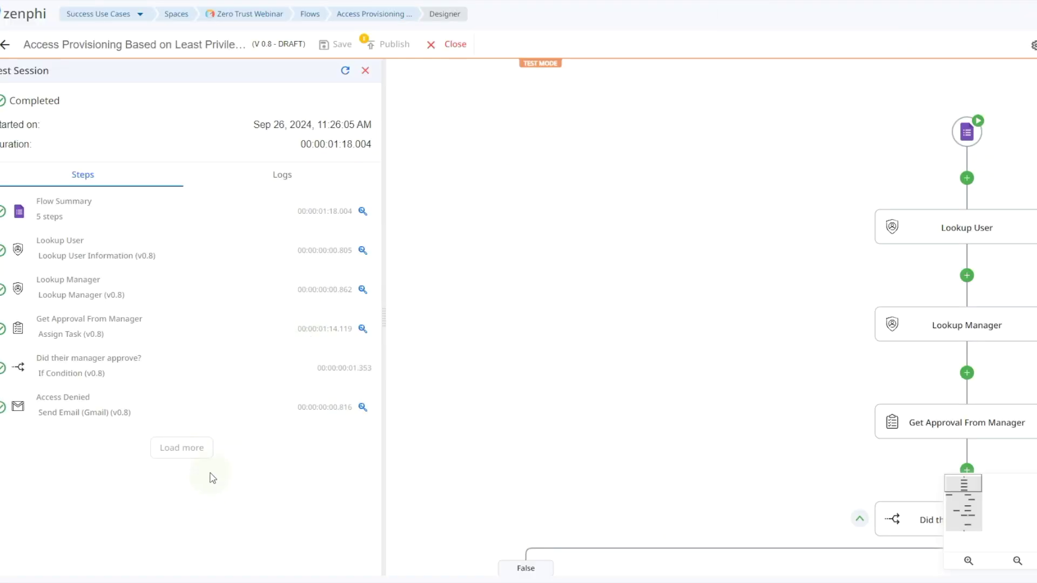
pyautogui.press('Escape')
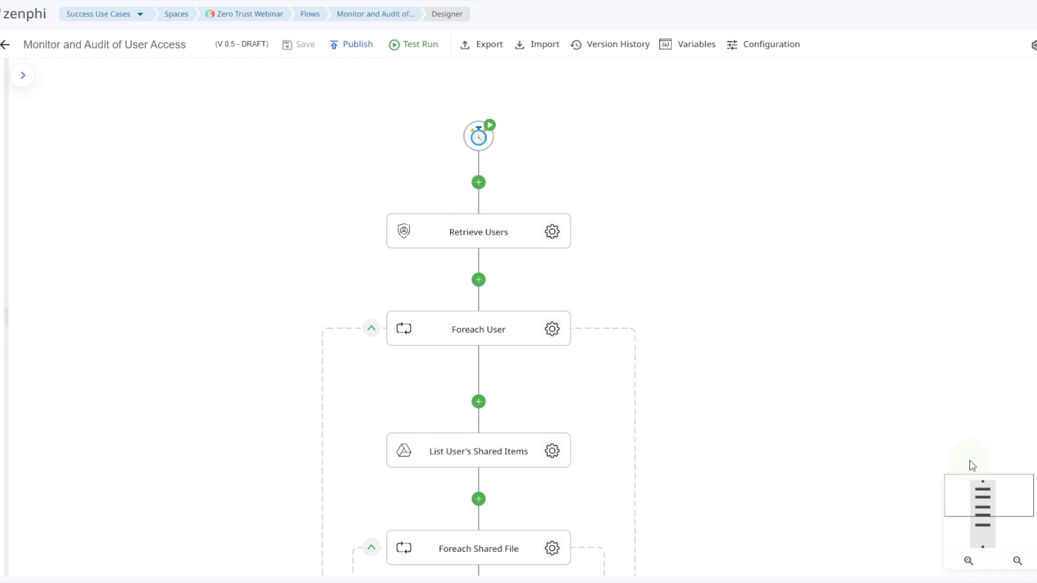
# Step: Inspect the Retrieve Users action's outputs, including the fields returned for each user
pyautogui.click(552, 231)
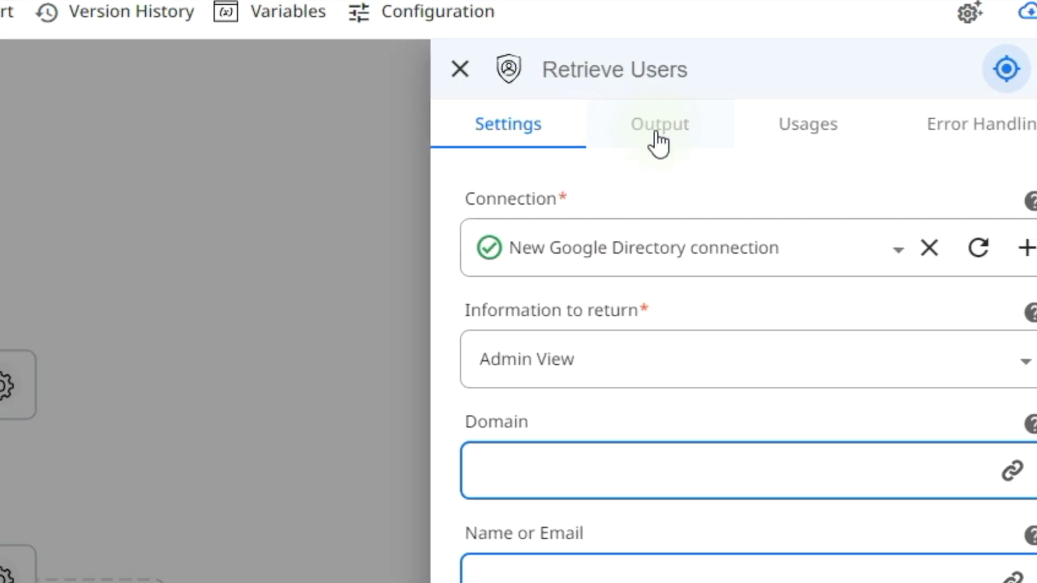
pyautogui.click(658, 142)
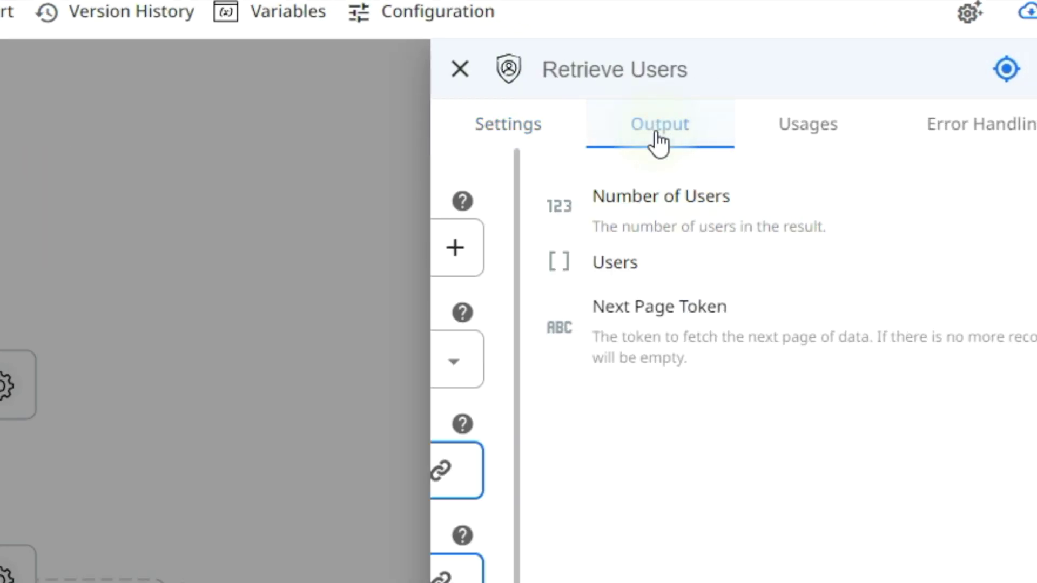
pyautogui.click(593, 270)
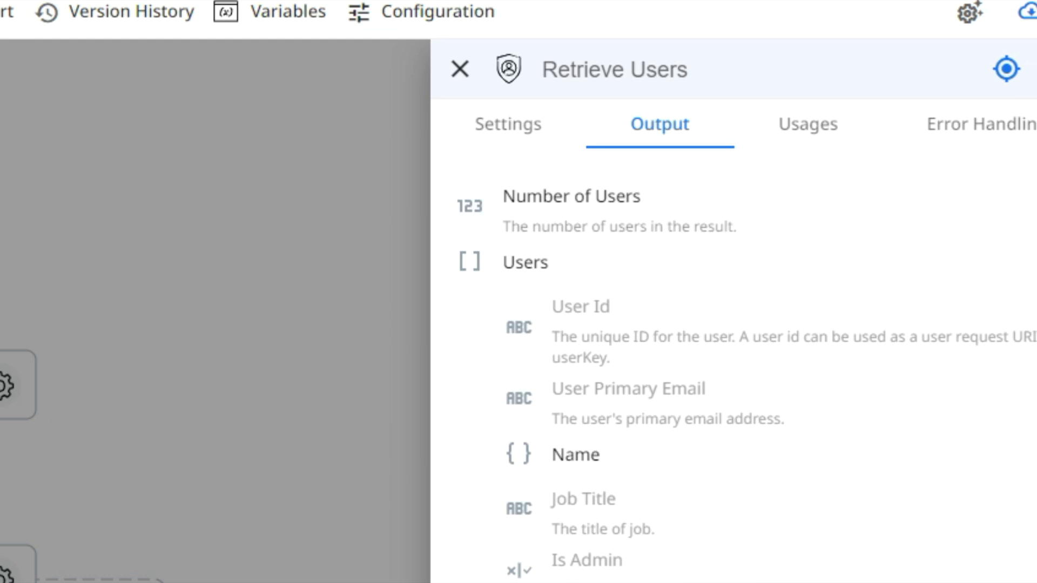
pyautogui.tripleClick(620, 227)
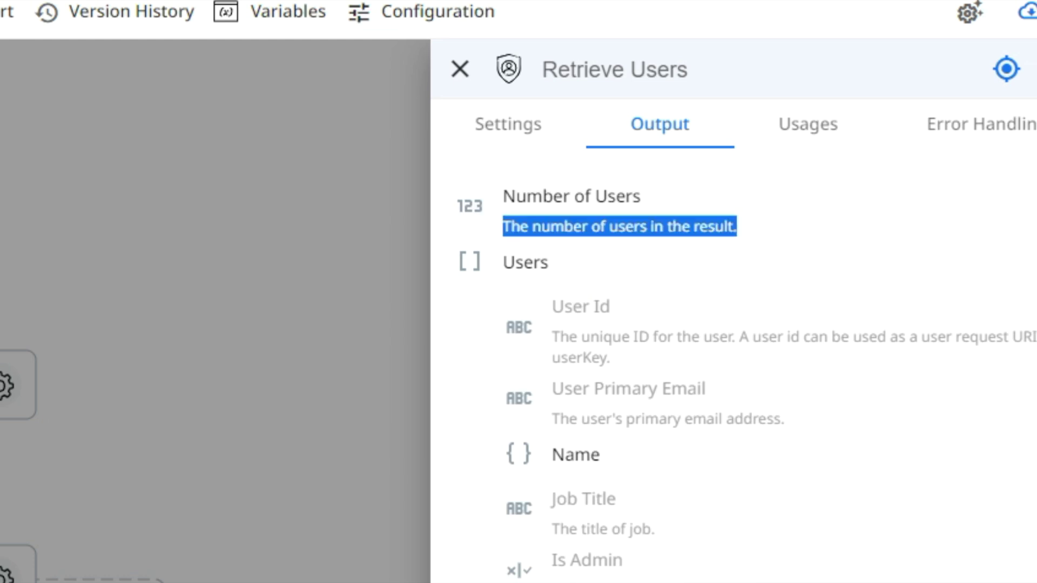
pyautogui.press('Escape')
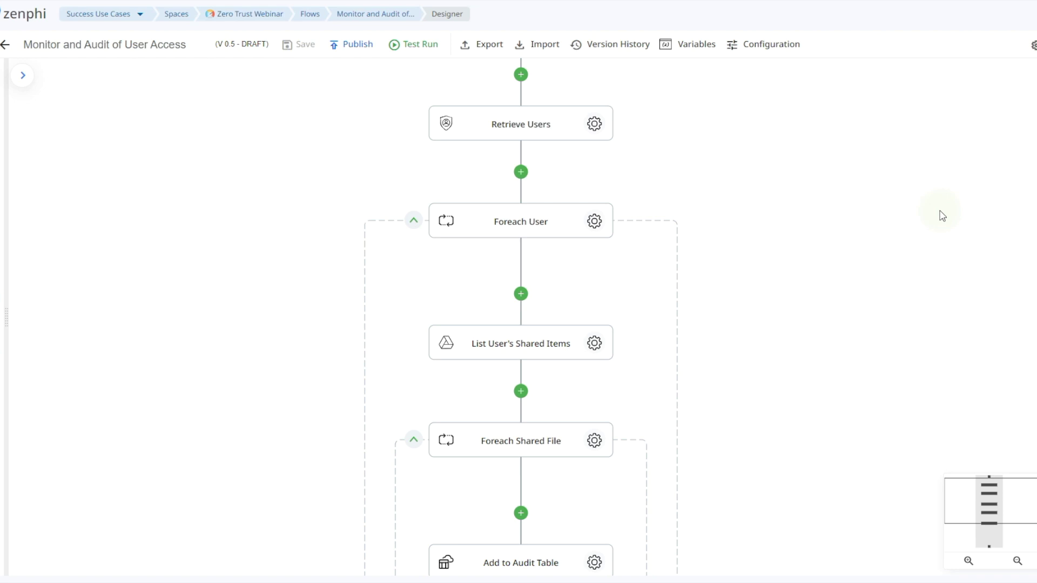
# Step: Inspect the List User's Shared Items action, including its available Search Locations and Sharing Type options
pyautogui.scroll(-3, 810, 325)
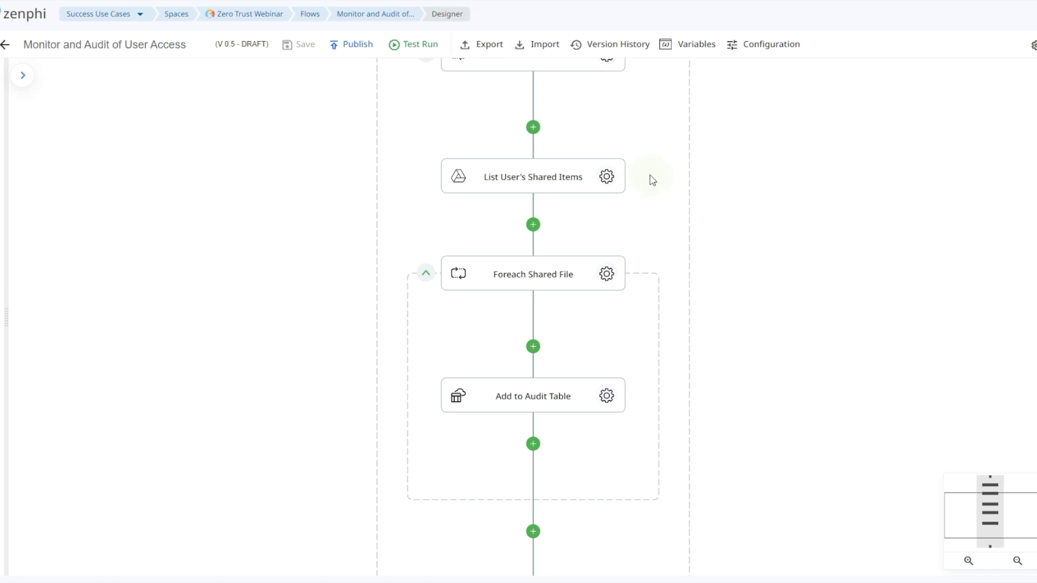
pyautogui.click(609, 177)
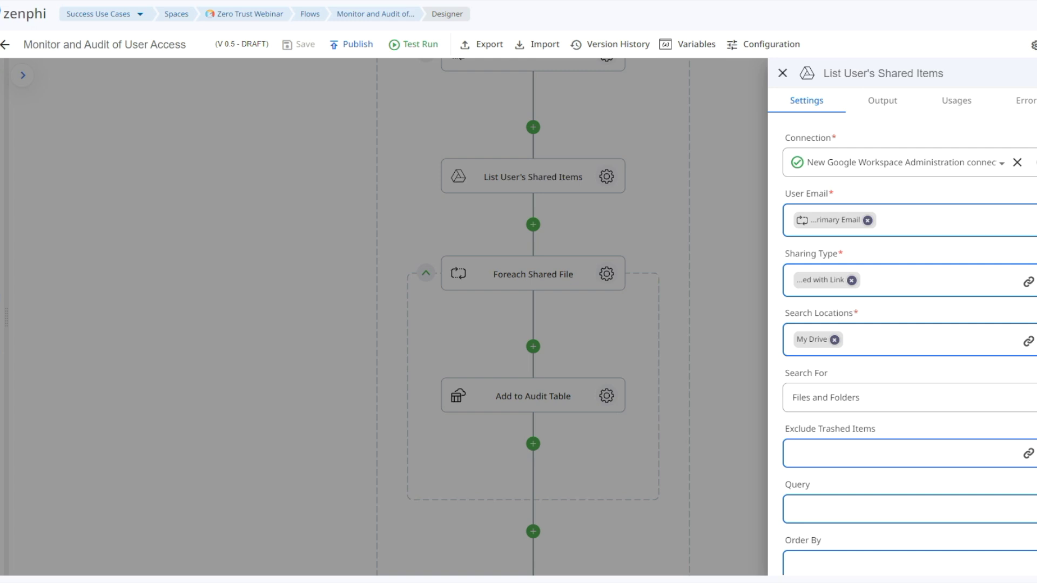
pyautogui.click(919, 340)
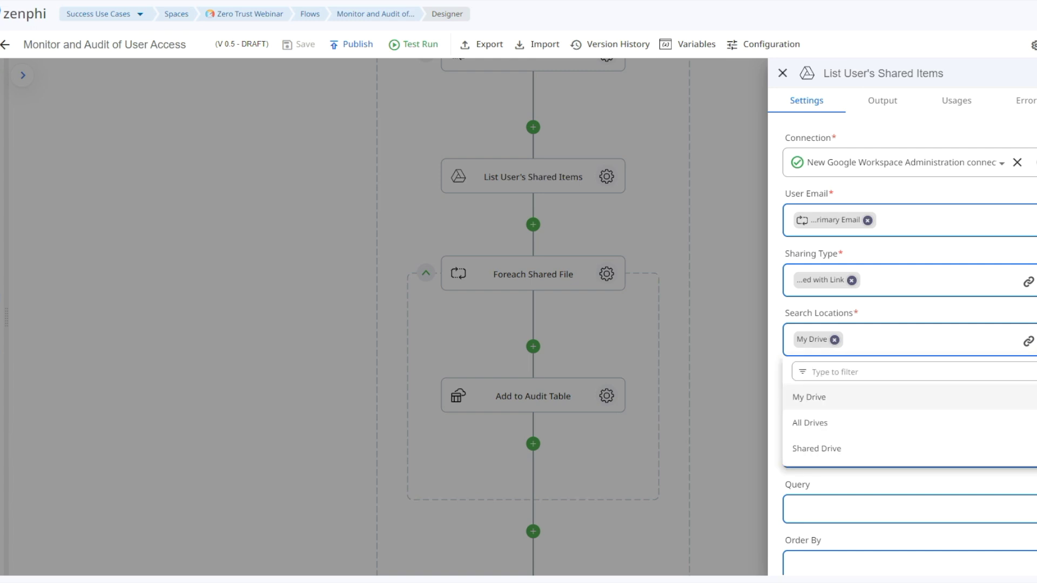
pyautogui.press('Escape')
pyautogui.click(918, 280)
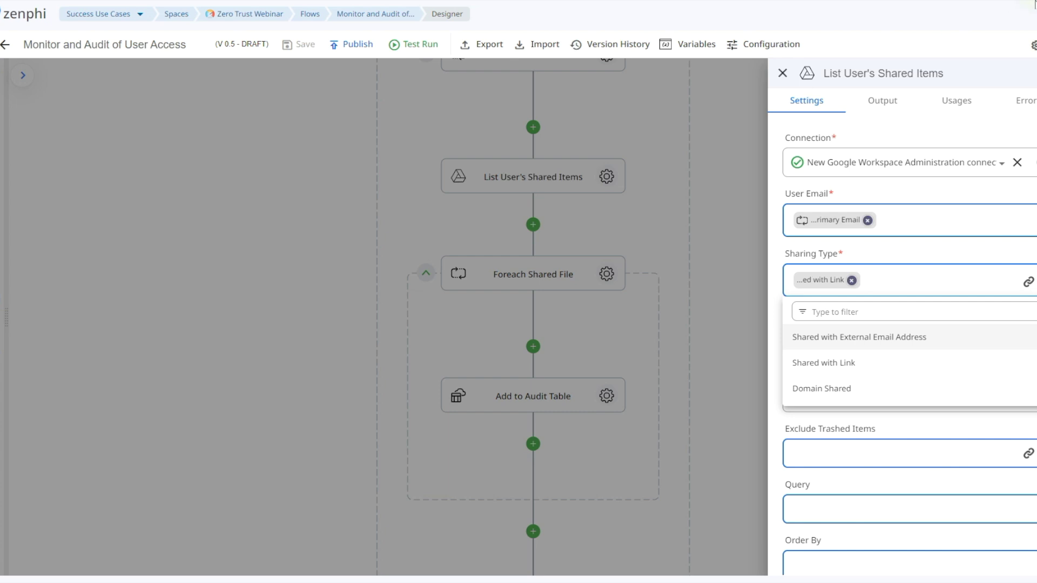
pyautogui.click(964, 139)
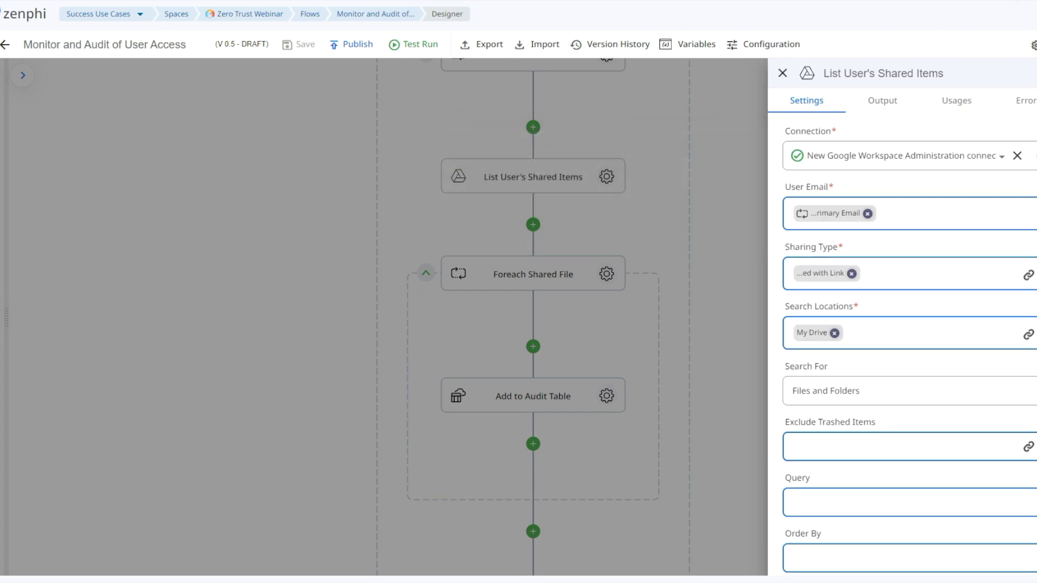
# Step: Review the remaining List User's Shared Items settings and open the Add to Audit Table action's settings
pyautogui.scroll(-1, 909, 344)
pyautogui.scroll(-2, 909, 344)
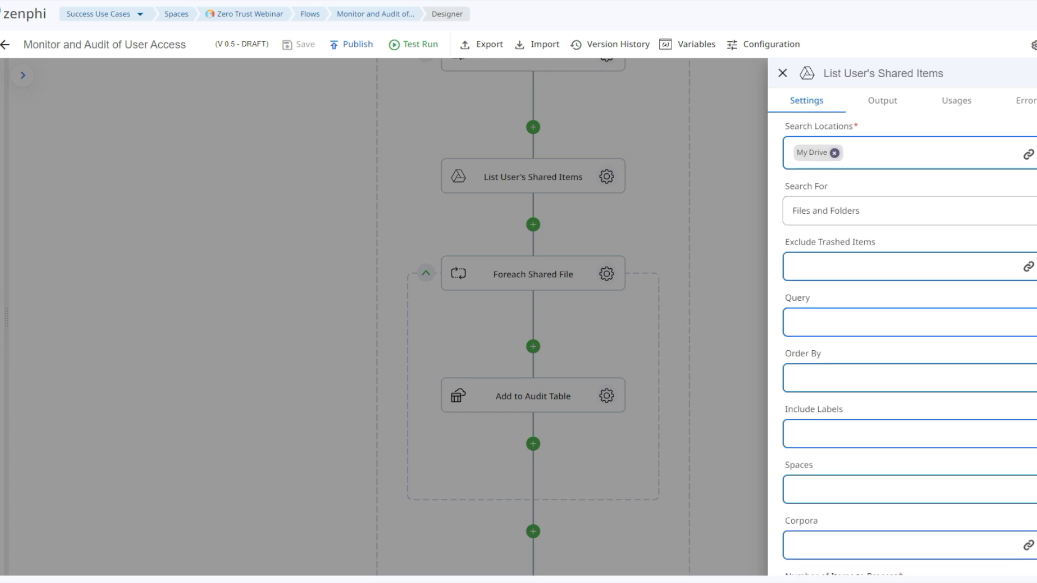
pyautogui.scroll(-2, 909, 344)
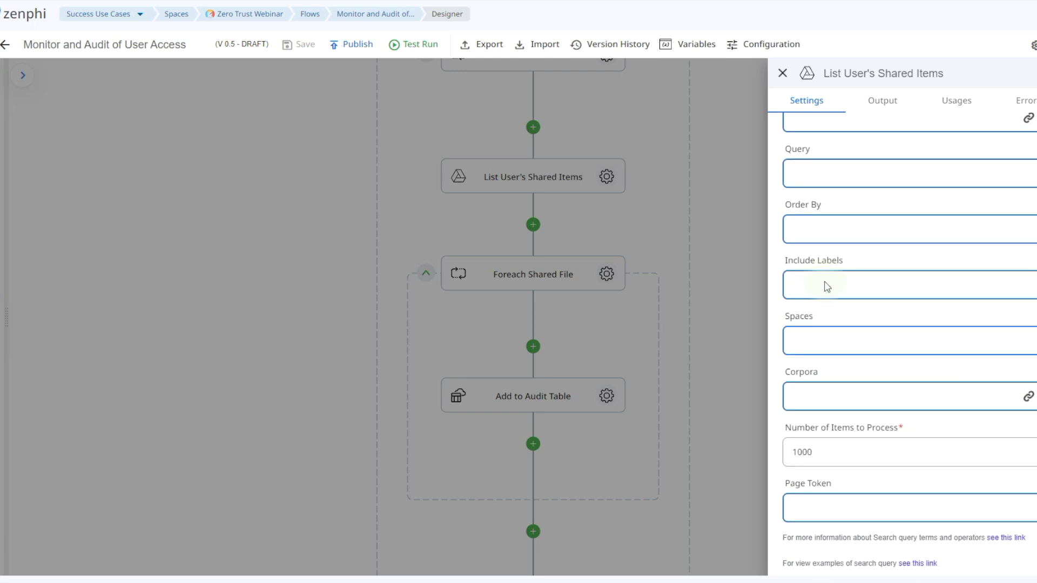
pyautogui.click(637, 266)
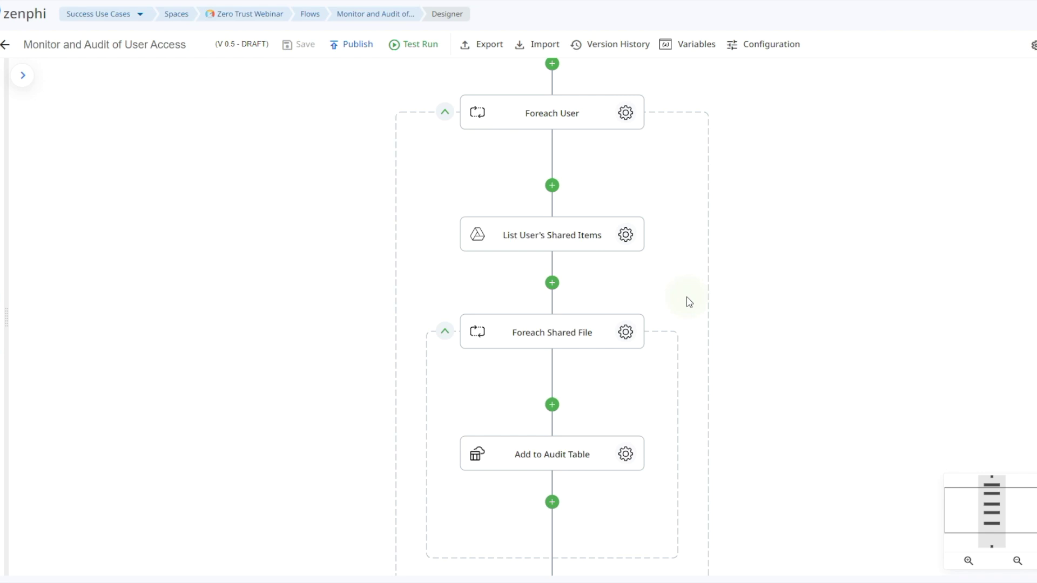
pyautogui.moveTo(686, 399); pyautogui.dragTo(690, 319)
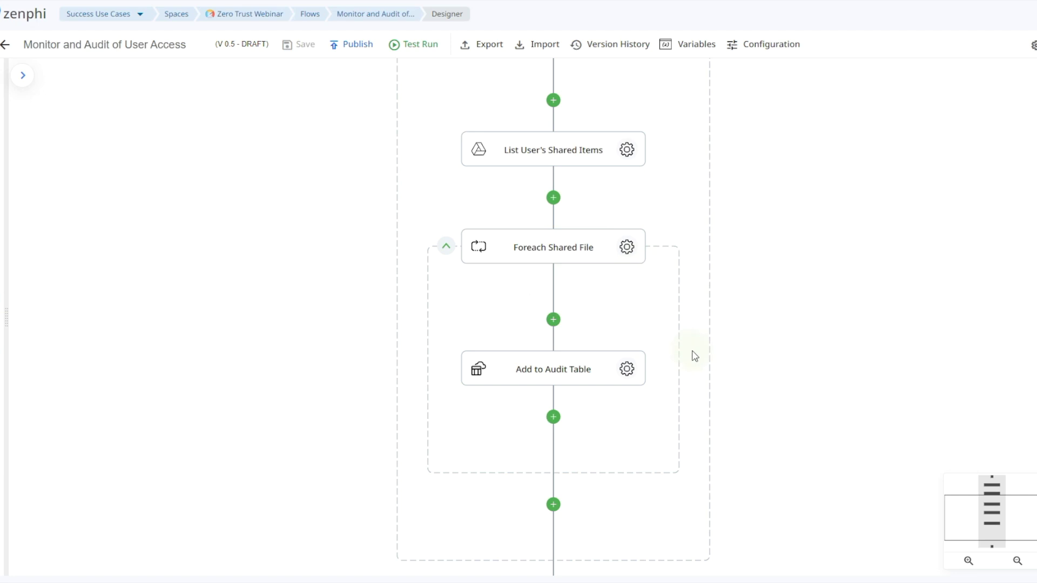
pyautogui.click(627, 371)
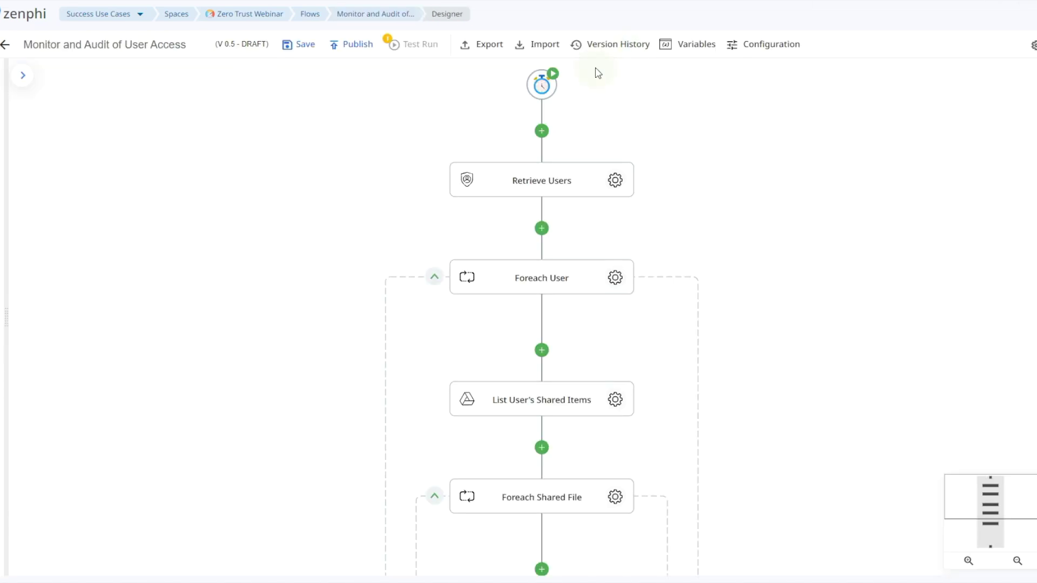
# Step: Save the user access audit flow as a draft and test-run it, checking its steps and the Externally Shared File Audit table
pyautogui.click(299, 44)
pyautogui.click(403, 48)
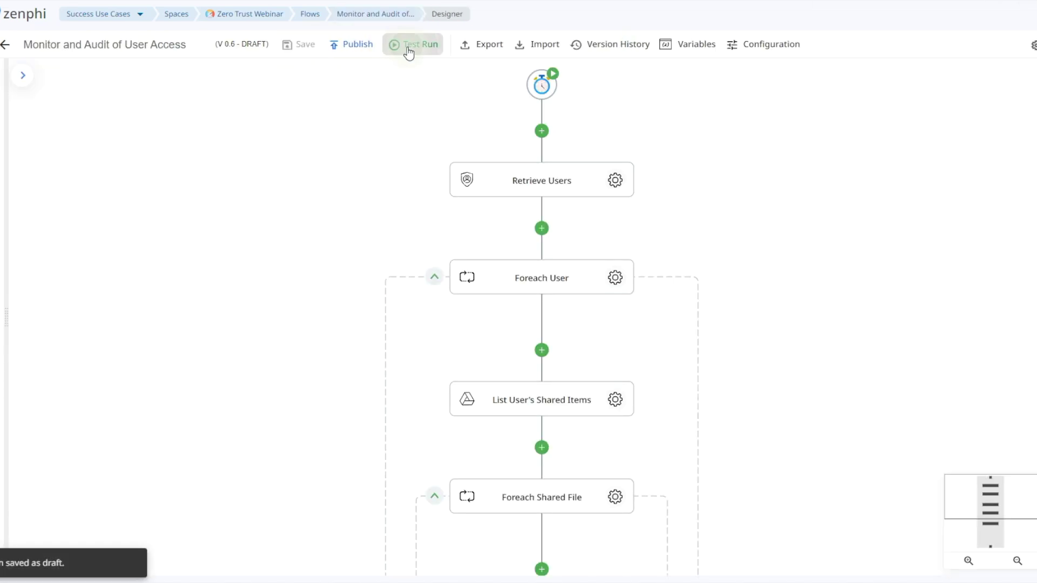
pyautogui.click(413, 98)
pyautogui.click(769, 340)
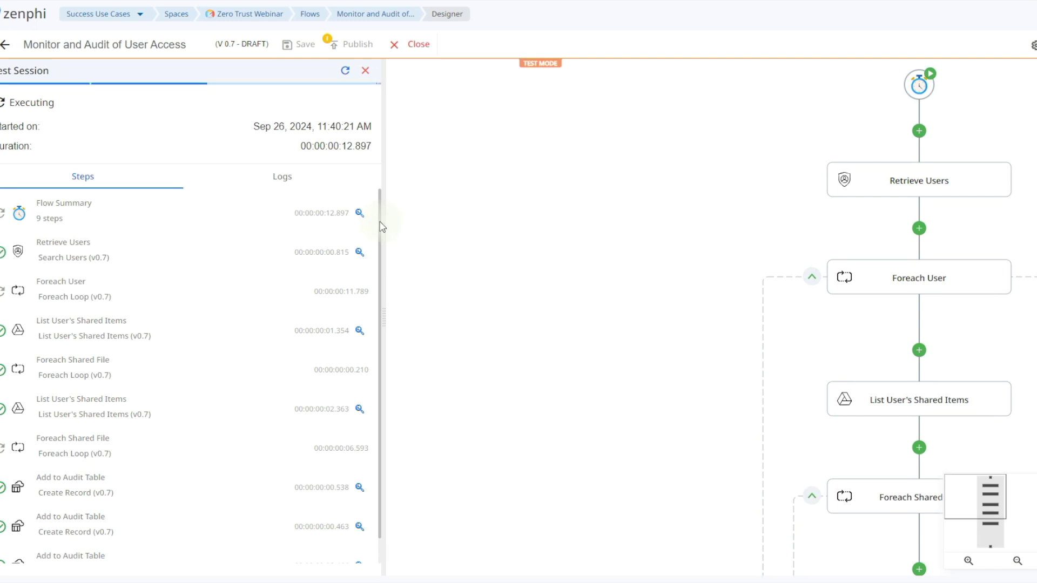
pyautogui.scroll(-1, 377, 281)
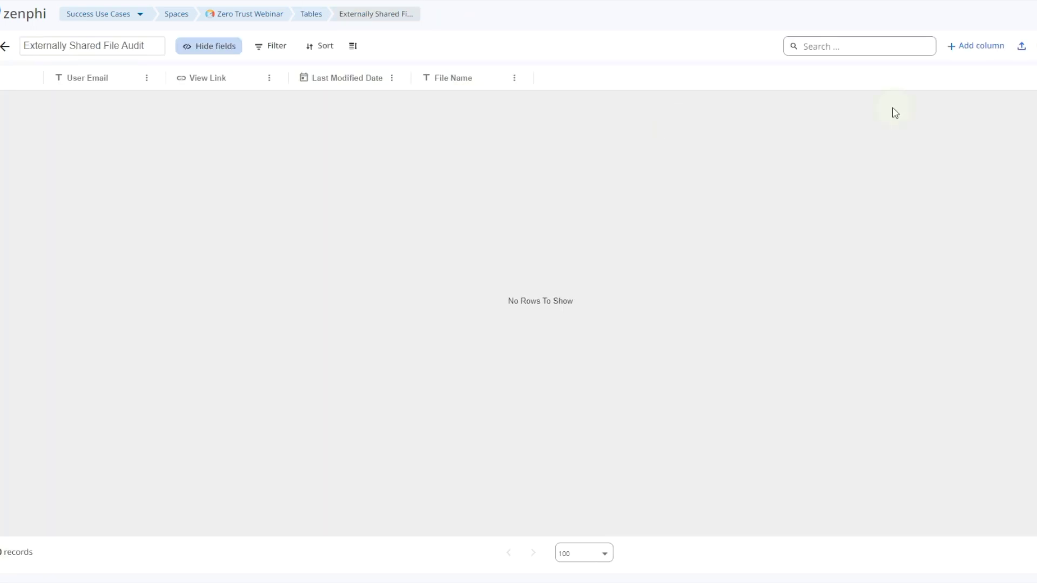
pyautogui.click(1033, 48)
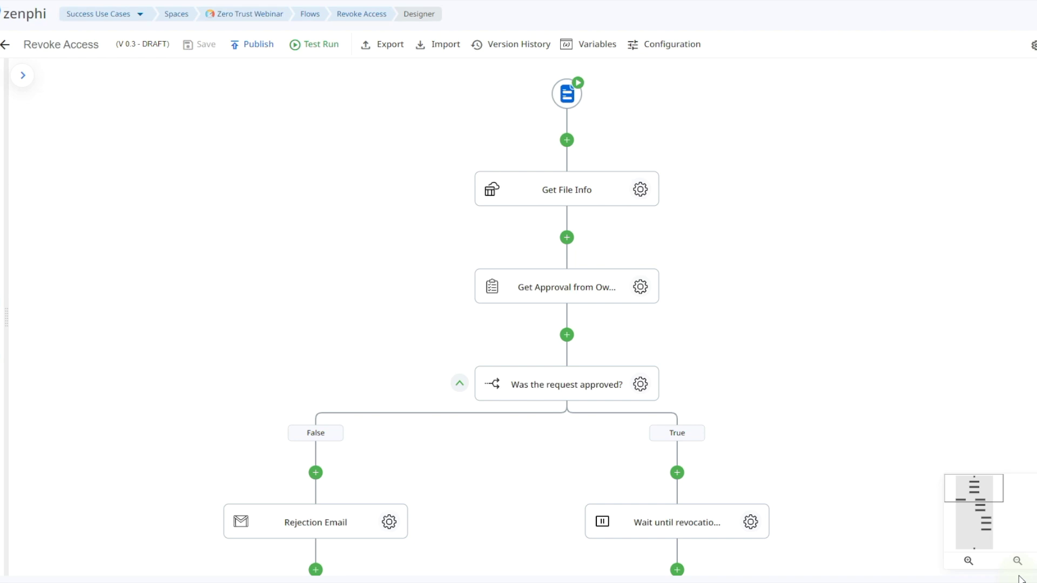
# Step: Review the Revoke Access flow's trigger form in the form builder without changing it, and view the published request form's fields
pyautogui.click(568, 96)
pyautogui.click(864, 142)
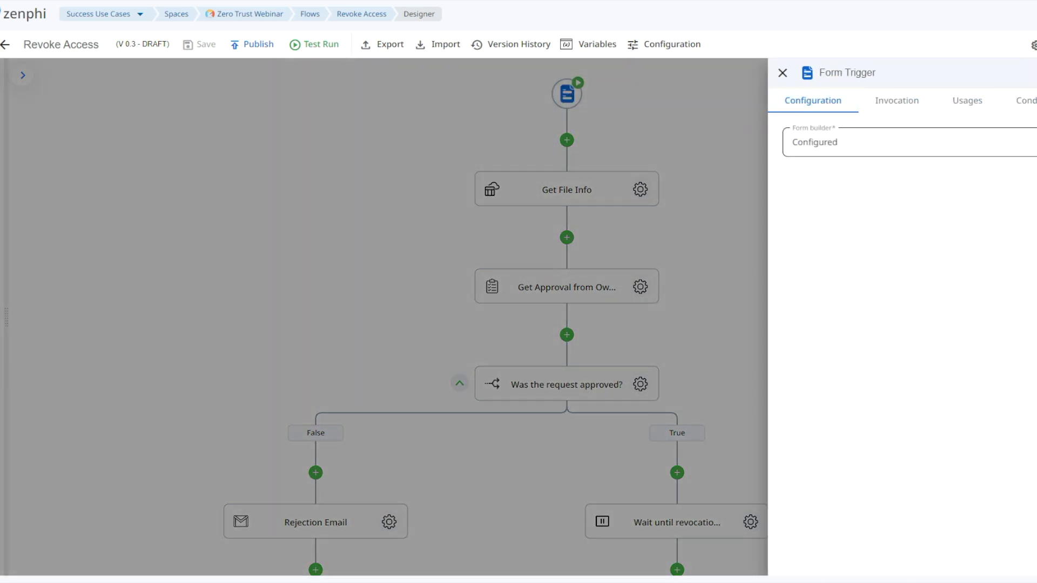
pyautogui.scroll(-2, 517, 311)
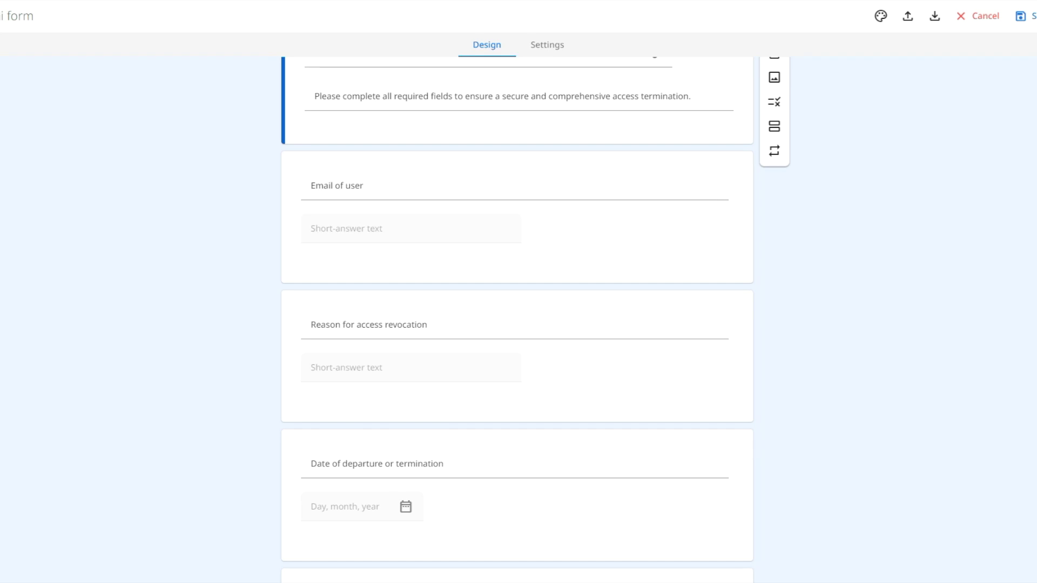
pyautogui.scroll(-5, 726, 343)
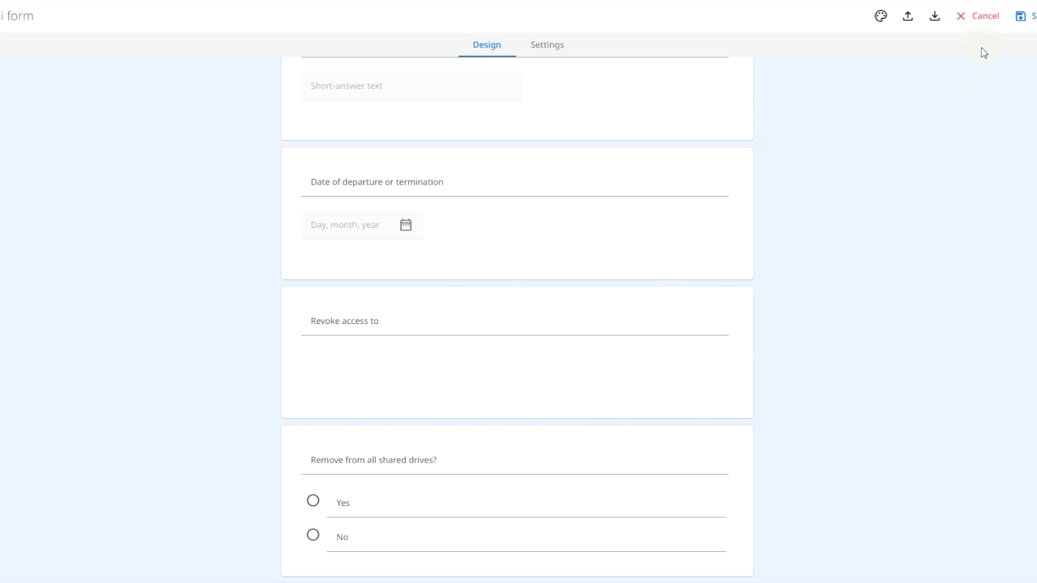
pyautogui.click(980, 17)
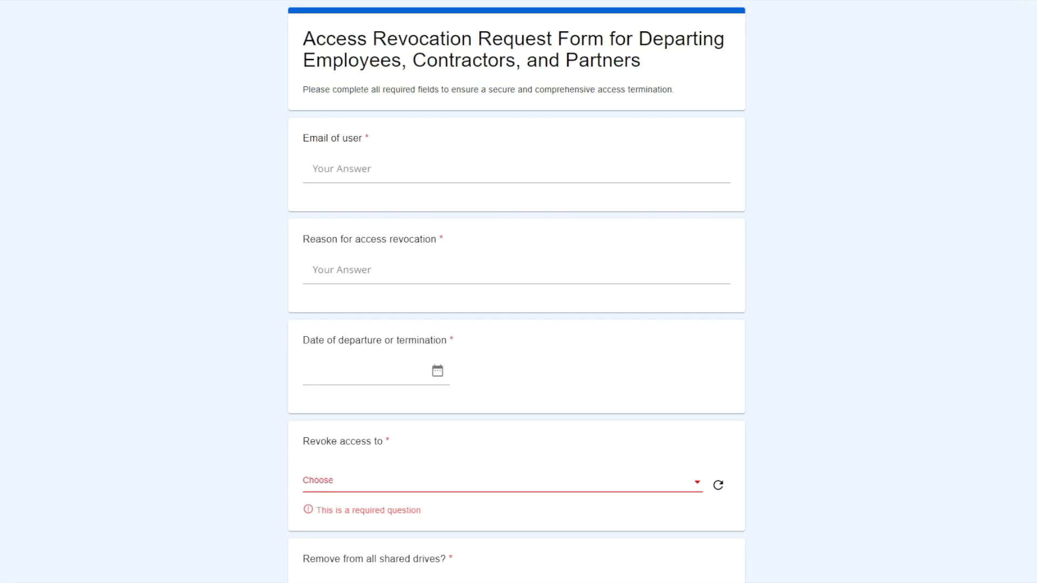
pyautogui.scroll(-2, 752, 301)
pyautogui.click(654, 362)
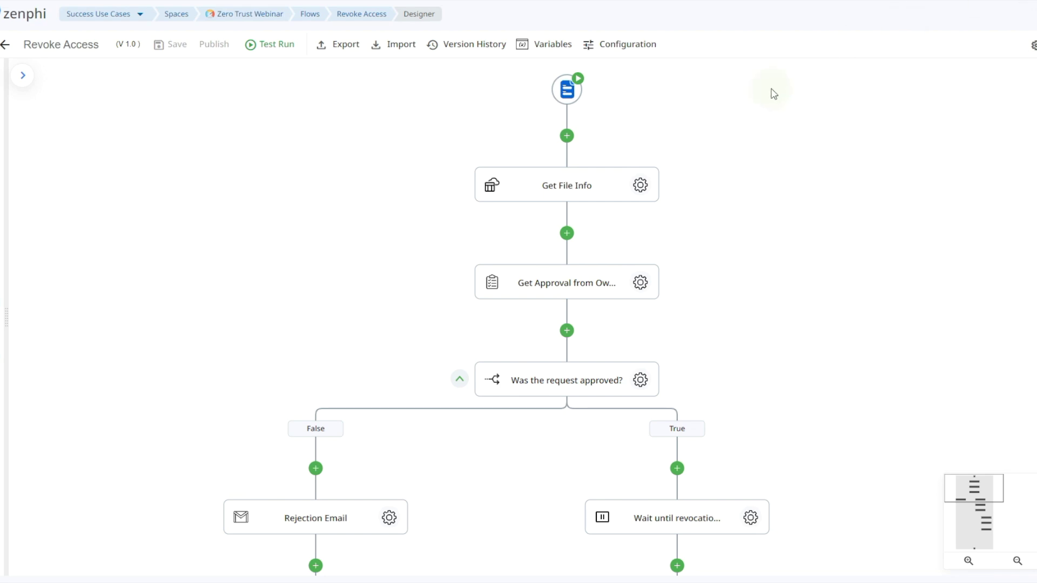
# Step: Inspect the Get File Info action's Shared Resources lookup settings and its outputs
pyautogui.click(641, 188)
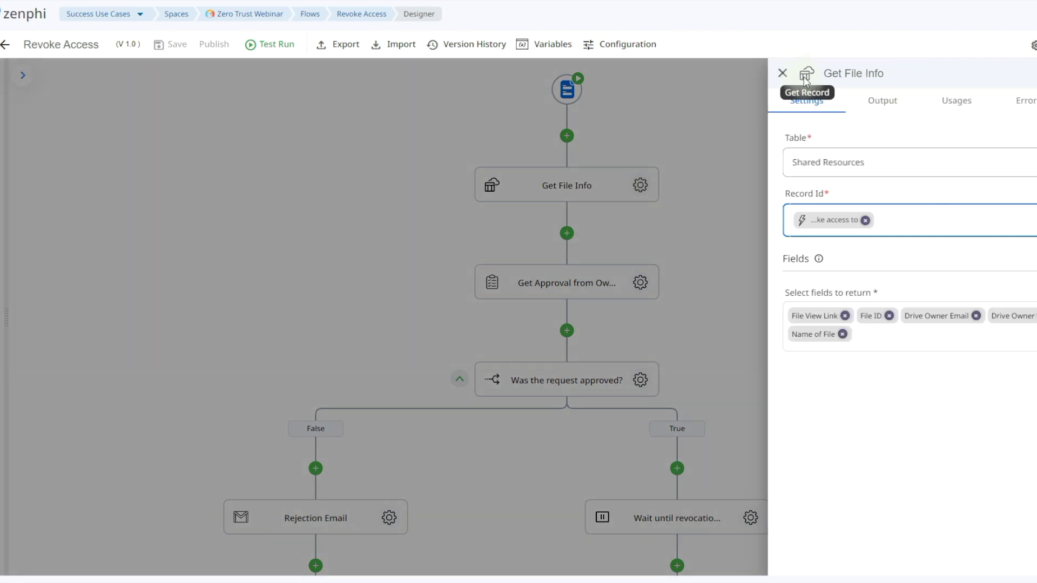
pyautogui.click(879, 108)
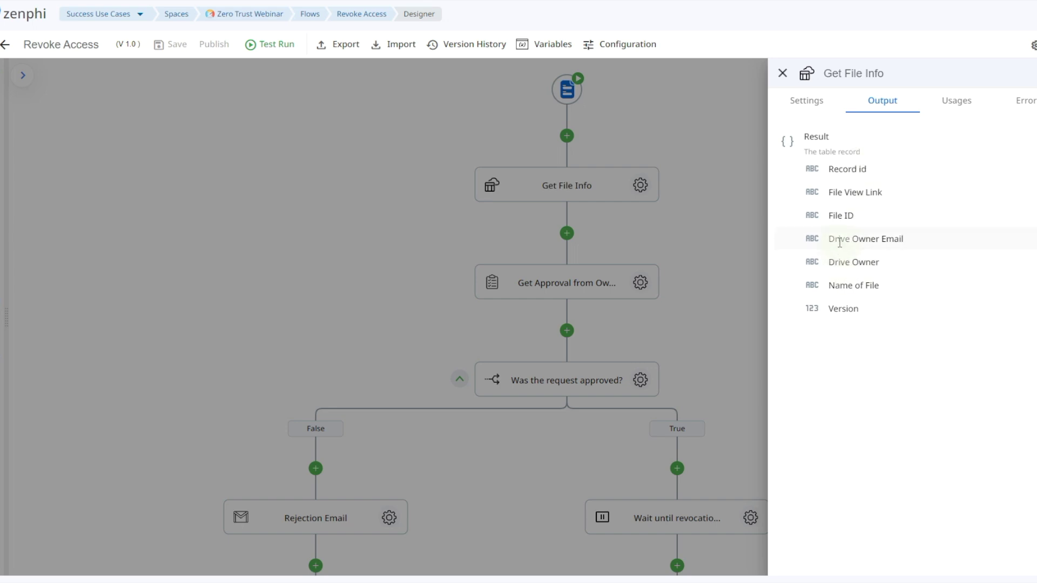
pyautogui.click(666, 299)
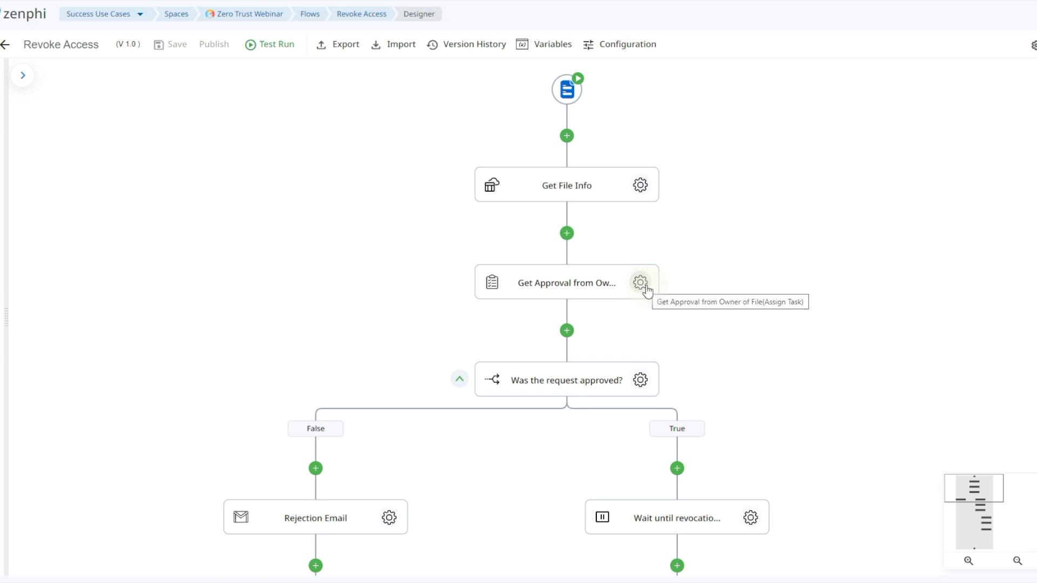
# Step: Review the Get Approval from Owner of File task's outcomes, assignee, email content and expiry settings
pyautogui.click(644, 284)
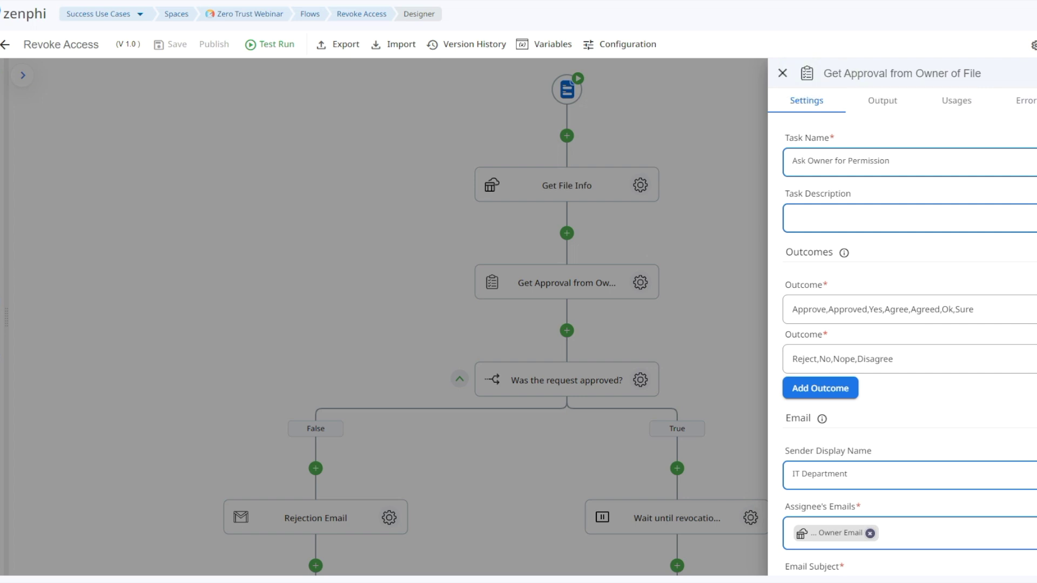
pyautogui.scroll(-7, 907, 324)
pyautogui.scroll(-1, 907, 325)
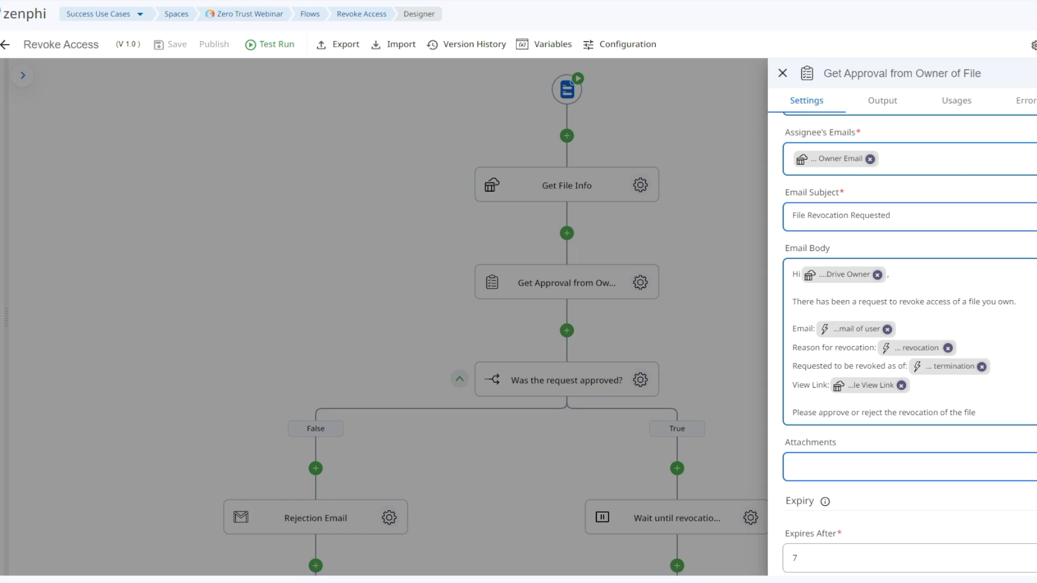
pyautogui.click(547, 315)
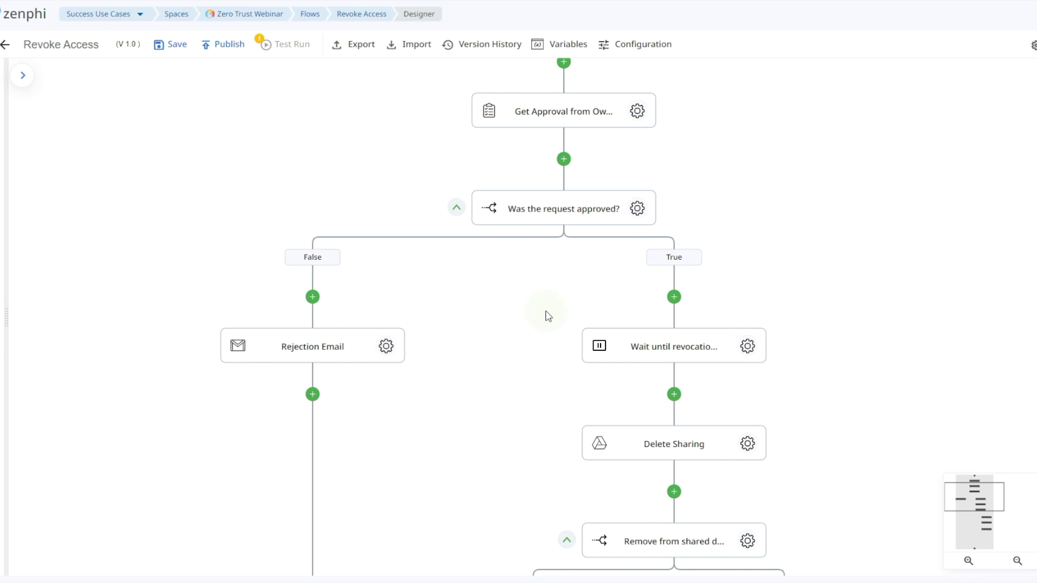
# Step: Review the Rejection Email action's recipient, subject and body in the False branch
pyautogui.click(385, 346)
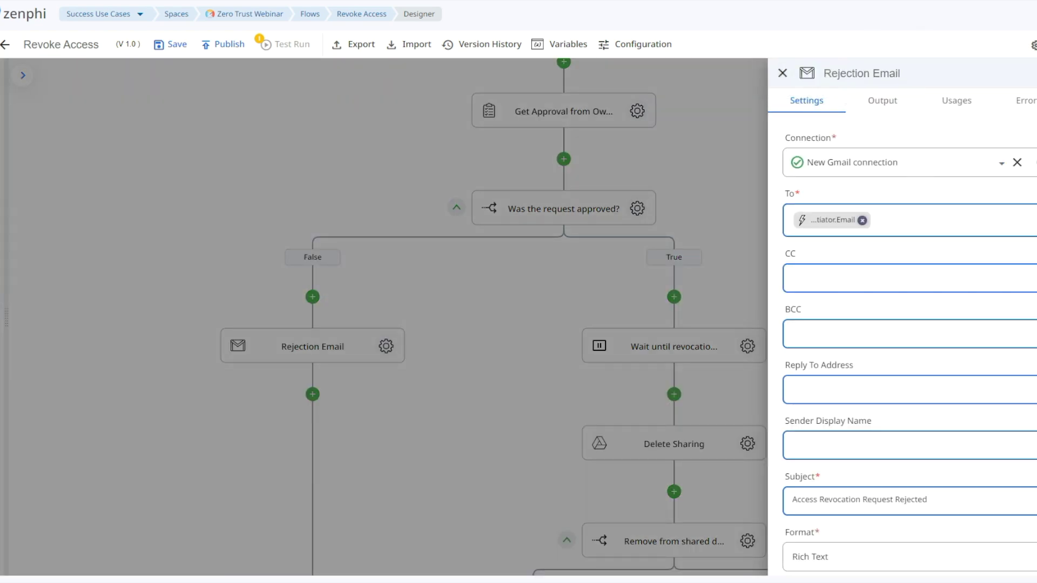
pyautogui.scroll(-2, 909, 346)
pyautogui.scroll(-3, 811, 375)
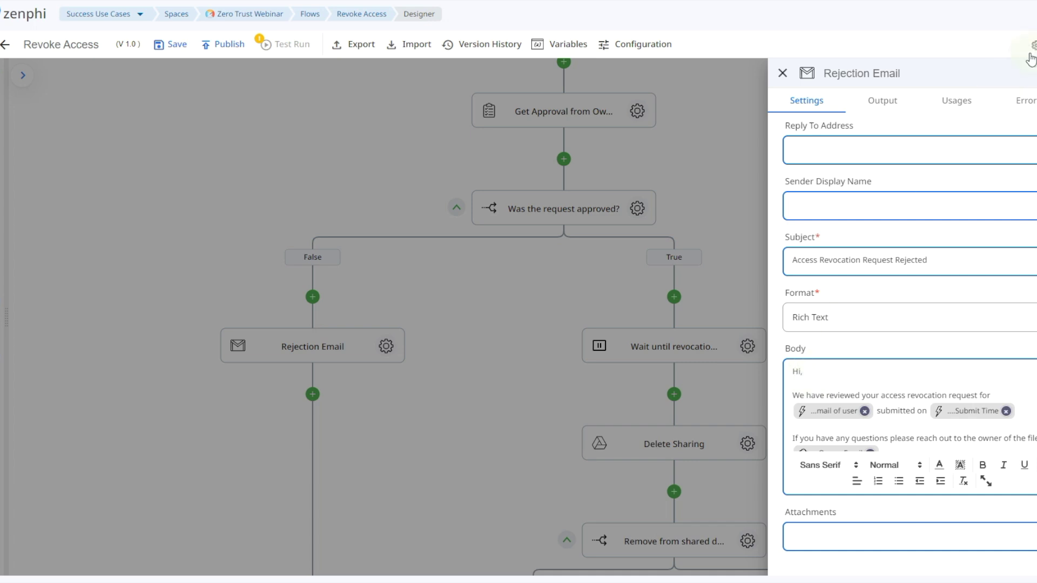
pyautogui.press('Escape')
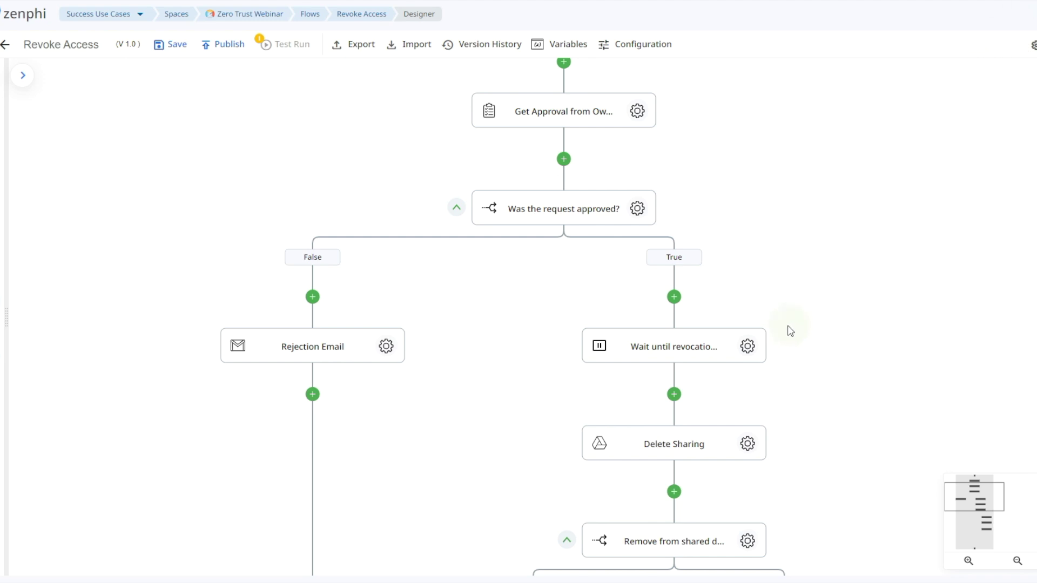
# Step: Check the Wait until revocation date action's pause mode and resume time, and view the rest of the True branch
pyautogui.click(747, 346)
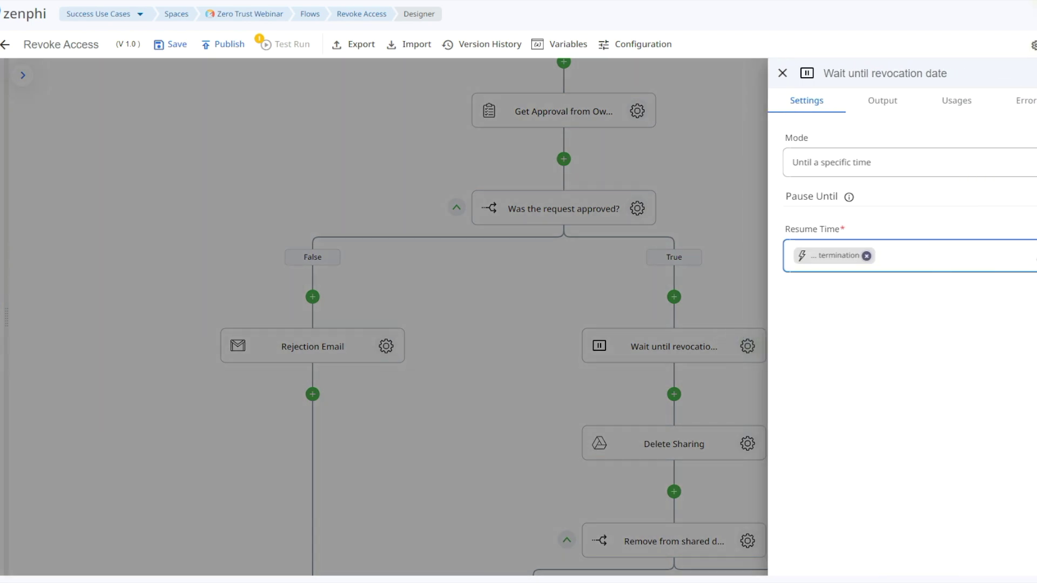
pyautogui.press('Escape')
pyautogui.scroll(2, 737, 232)
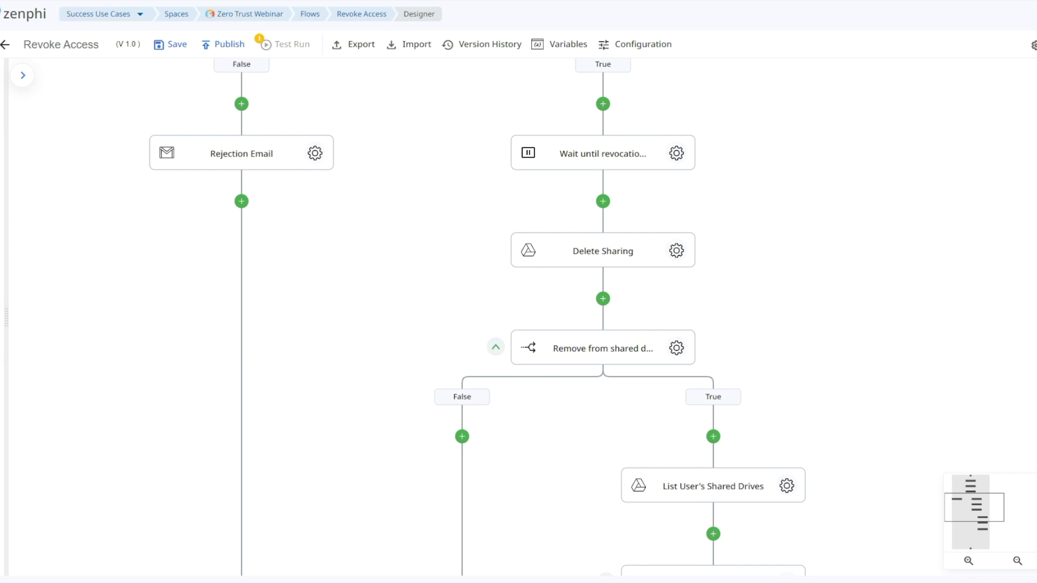
# Step: Review the Remove from shared drives condition's True branch and the Revocation completed email's connection, recipient and subject settings
pyautogui.scroll(-4, 519, 319)
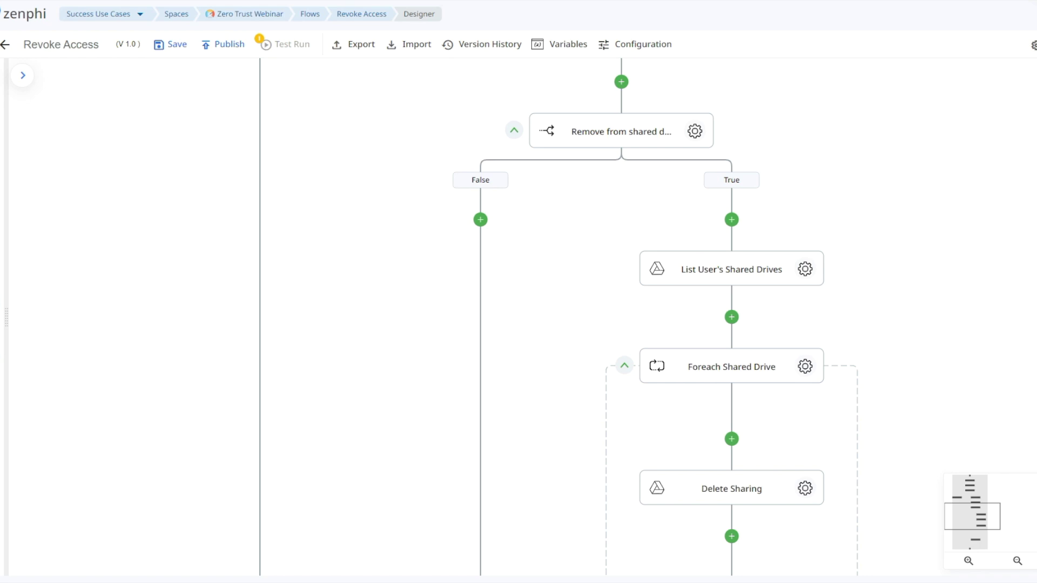
pyautogui.hscroll(2, 604, 318)
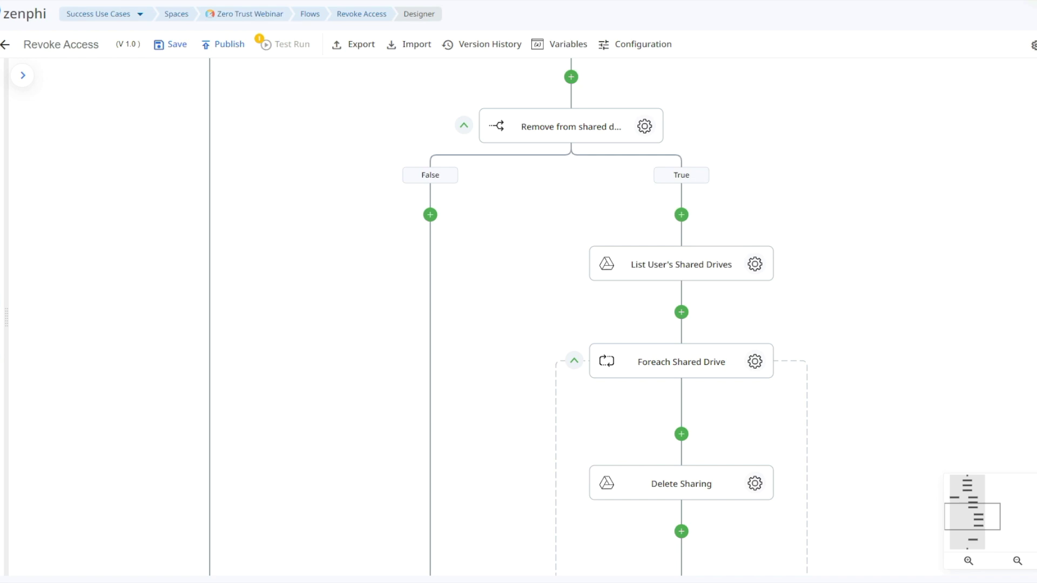
pyautogui.moveTo(903, 337); pyautogui.dragTo(824, 198)
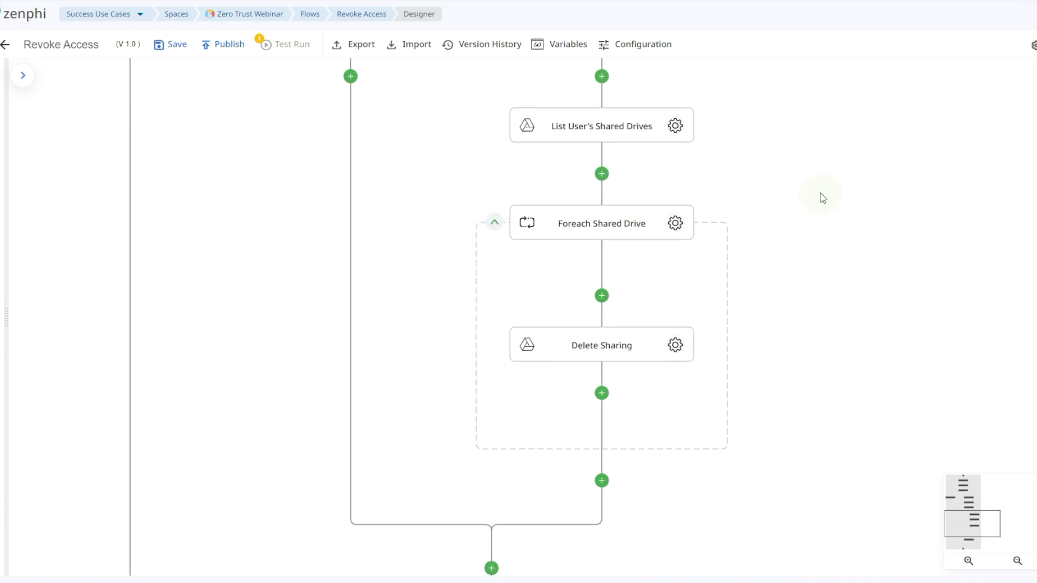
pyautogui.moveTo(743, 452); pyautogui.dragTo(886, 116)
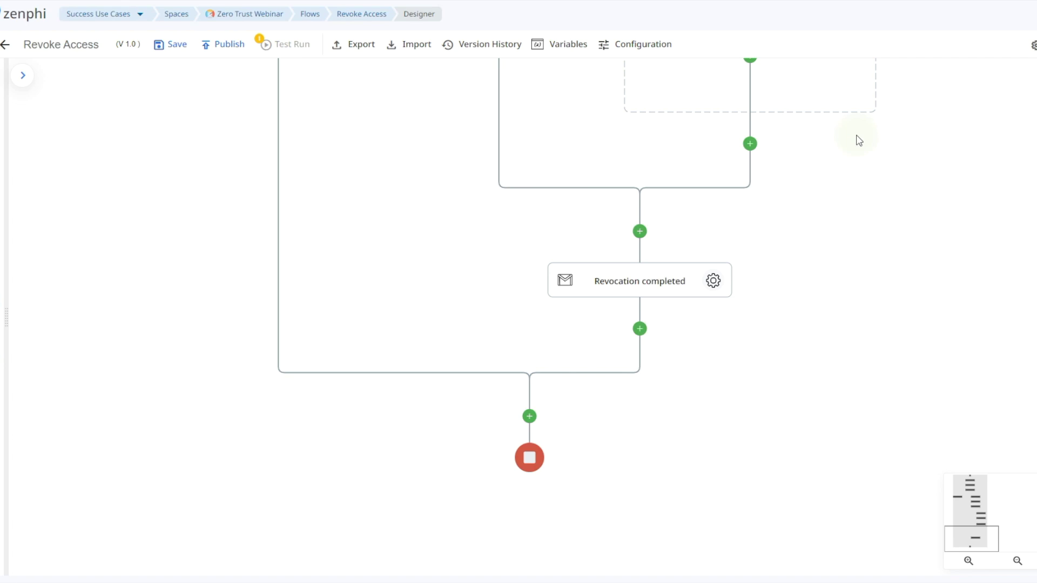
pyautogui.click(714, 280)
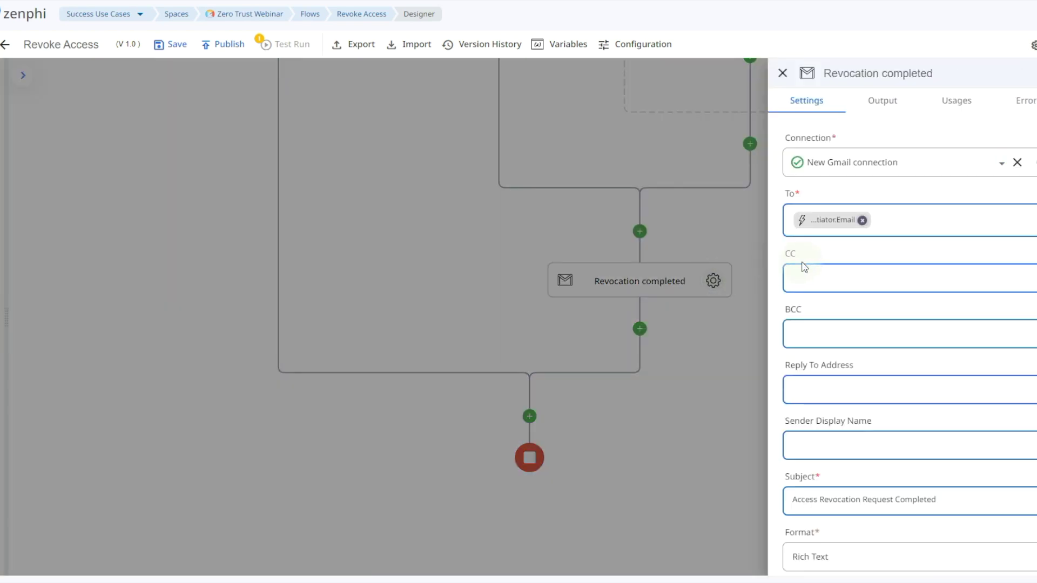
pyautogui.click(668, 220)
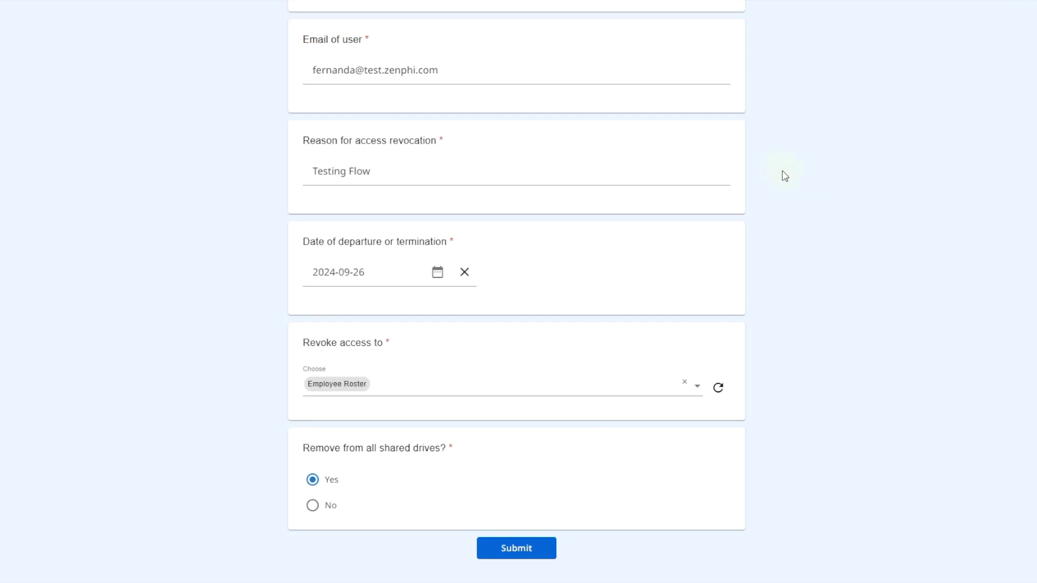
# Step: Submit the filled-in access revocation form, and respond to the file owner's approval task with Approve and no comment
pyautogui.click(537, 550)
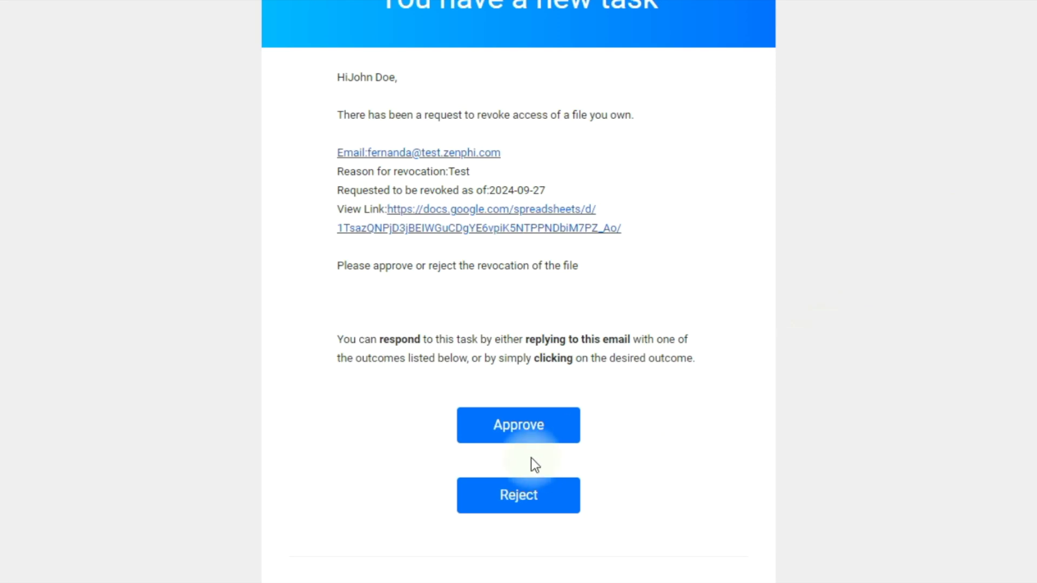
pyautogui.click(521, 424)
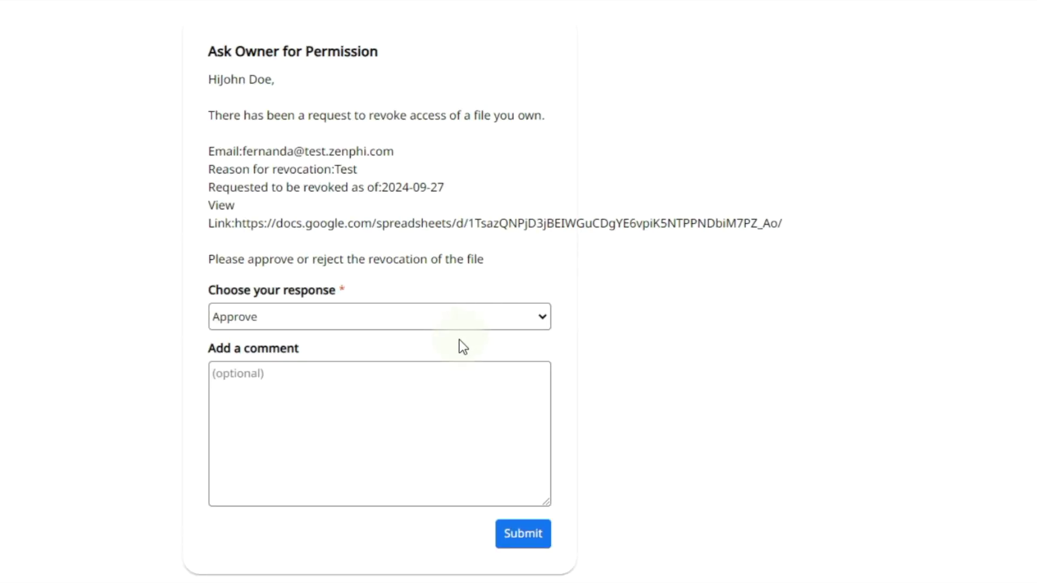
pyautogui.click(526, 538)
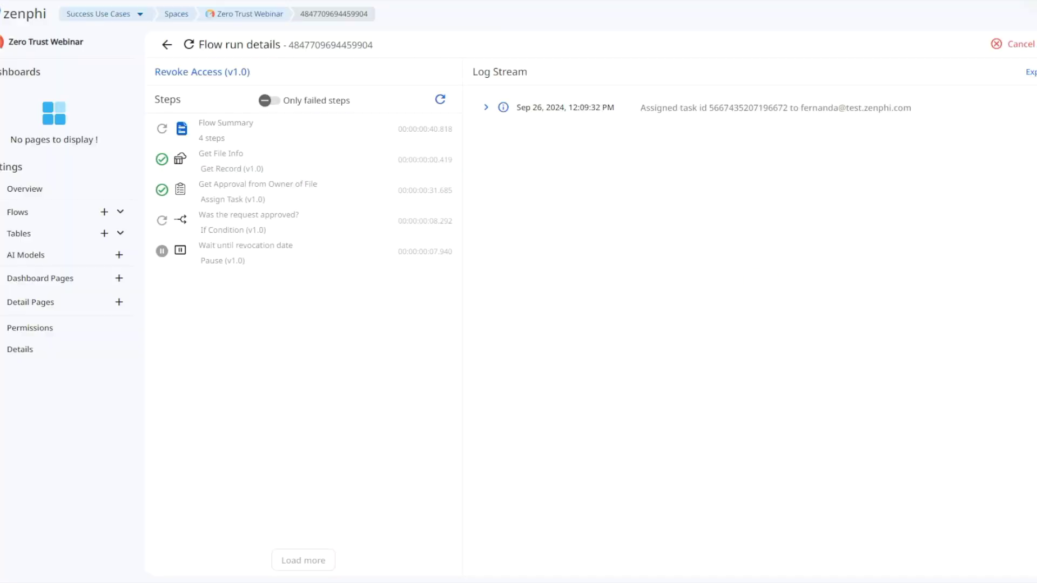